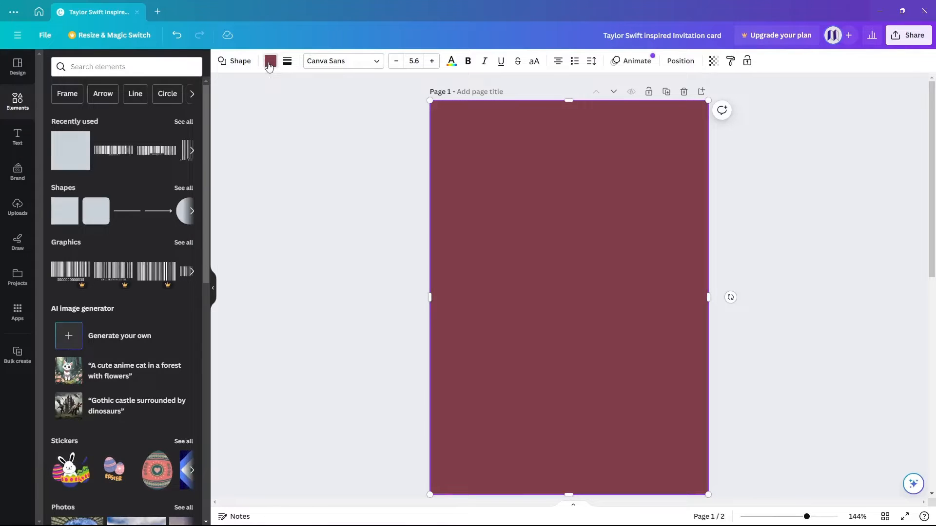
Step: Recolour the page-filling background rectangle dark grey
left_click(269, 63)
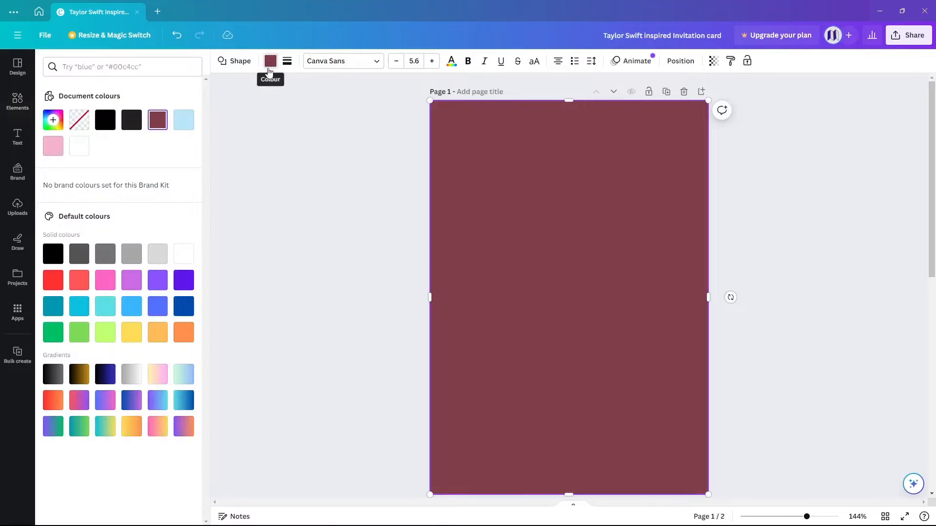
left_click(89, 256)
left_click(313, 329)
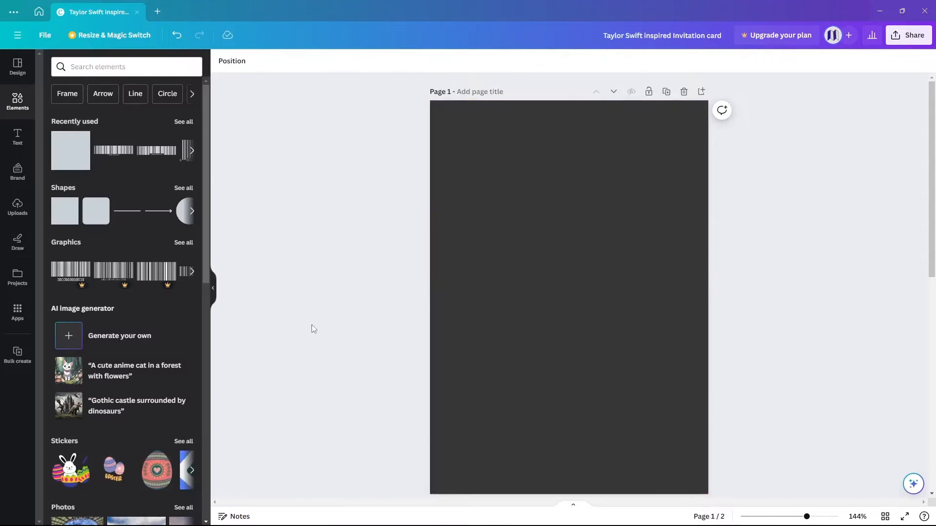
Step: Add the uploaded pink-purple glow image, enlarge it across most of the page and centre it over the background
left_click(18, 210)
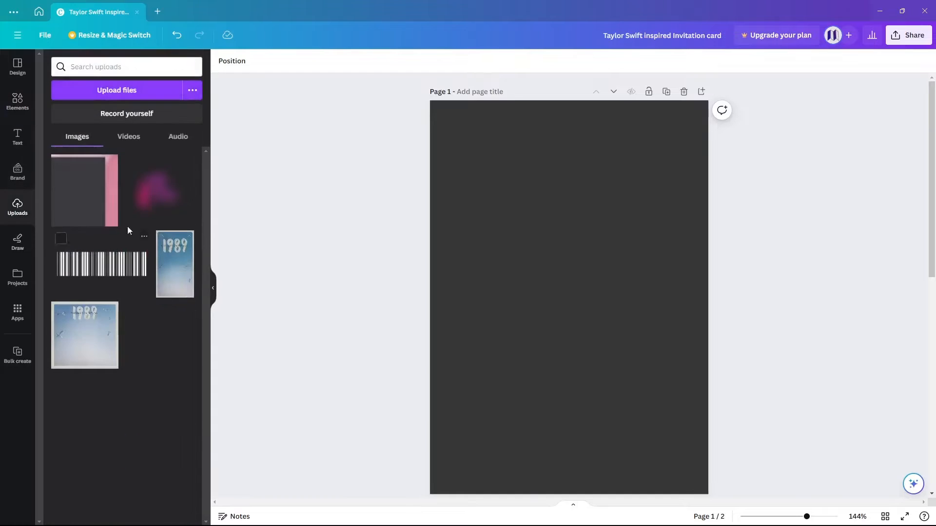
left_click(154, 196)
left_click_drag(477, 205, 342, 71)
left_click_drag(533, 225, 551, 215)
left_click(302, 146)
Step: Unlock the dark background rectangle on page 1 from the layer list
left_click(234, 64)
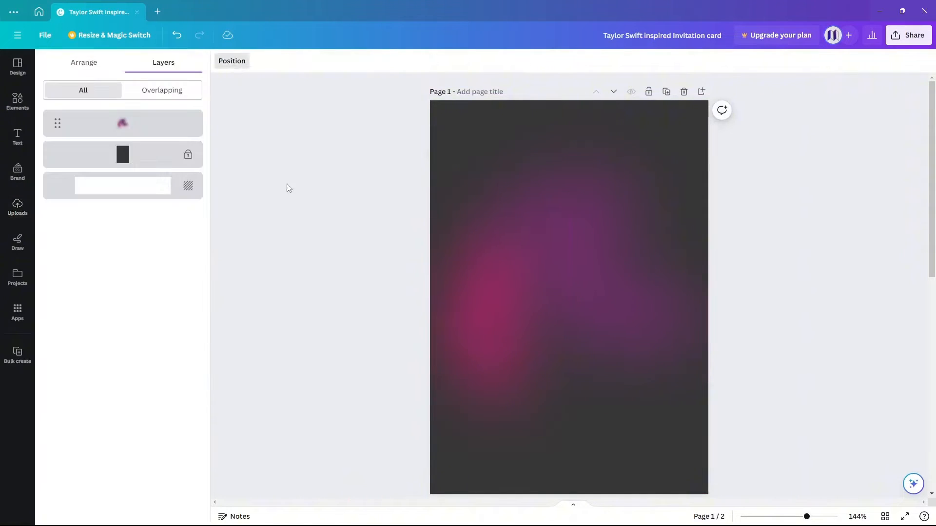
left_click(188, 159)
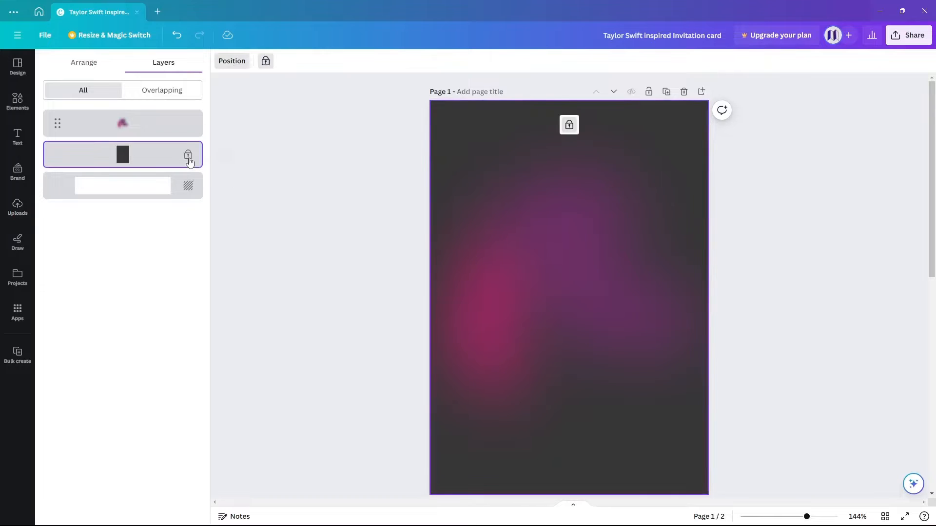
left_click(567, 129)
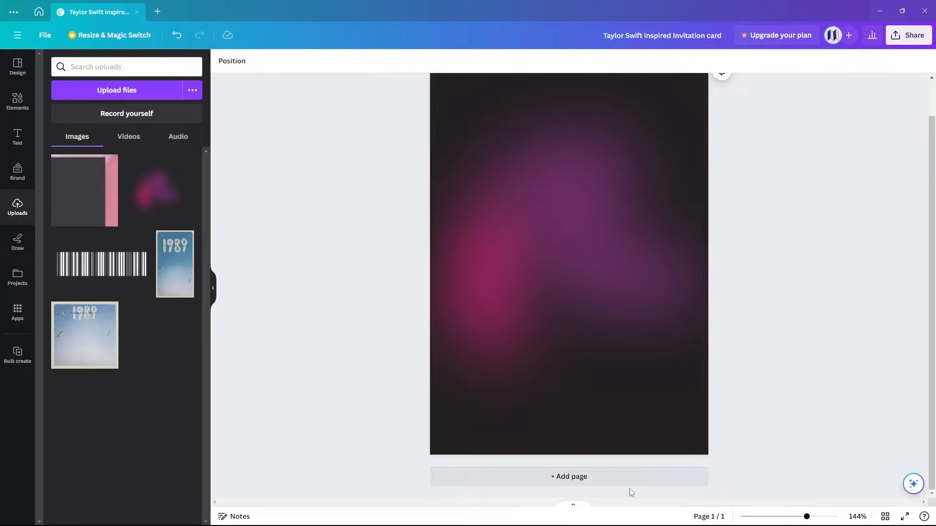
Step: Add a second blank page and select the THE ERAS TOUR design among the projects
left_click(628, 482)
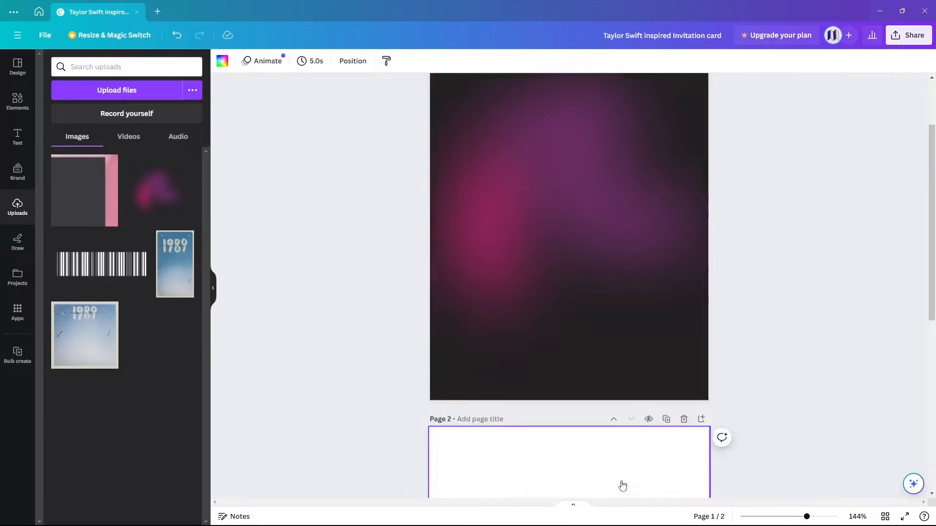
left_click(16, 277)
left_click(150, 270)
left_click(134, 252)
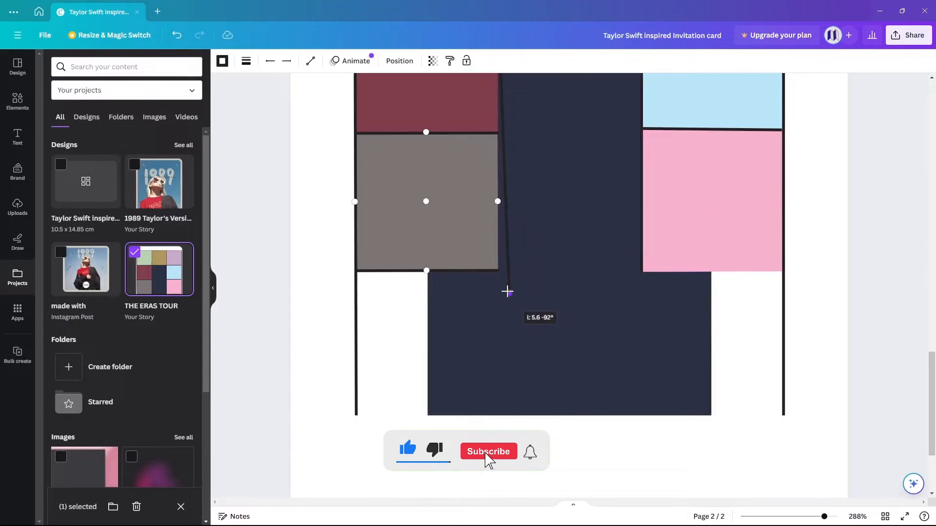
Step: Straighten the black divider beside the grey tile and align the horizontal border line with the tiles' lower edge
left_click_drag(507, 291, 495, 271)
left_click(449, 270)
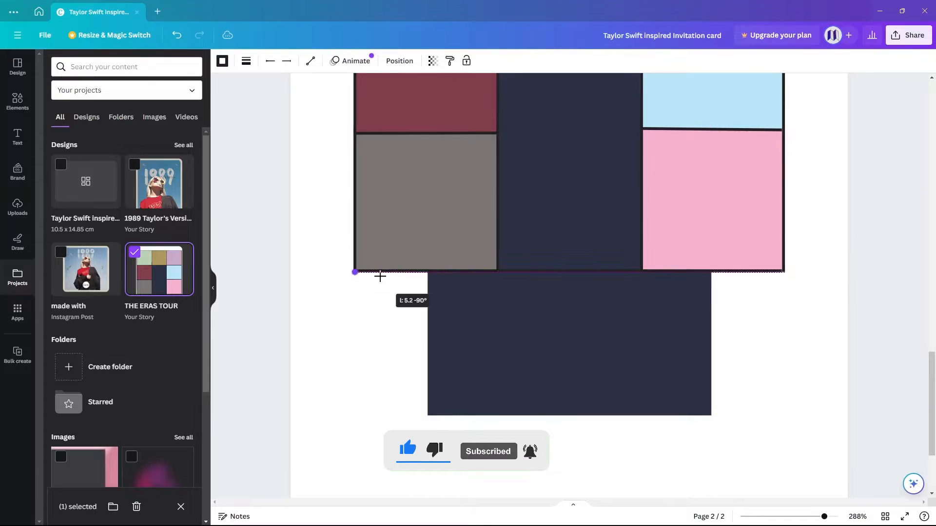
left_click_drag(380, 276, 380, 271)
Step: Crop the navy centre image from below so that it ends at the tile grid's lower border
left_click(511, 371)
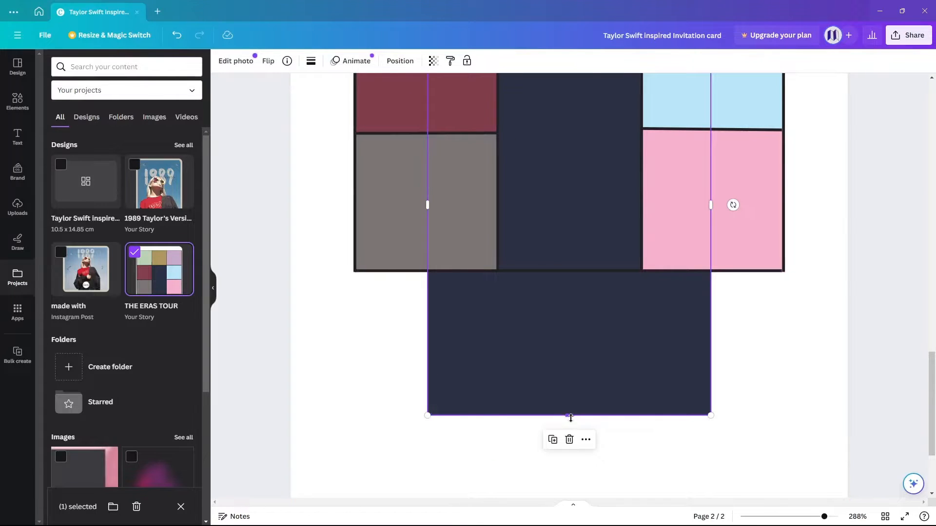
left_click_drag(568, 415, 571, 275)
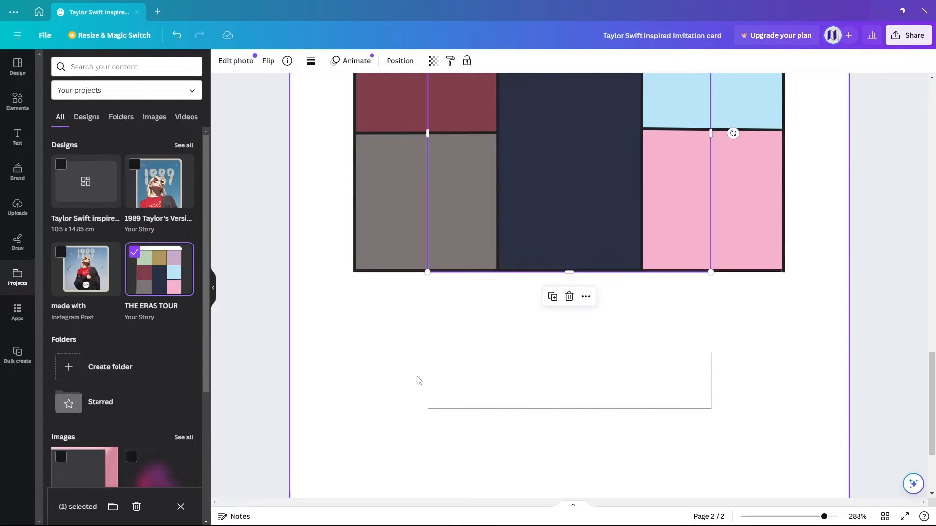
left_click_drag(416, 381, 757, 434)
scroll(493, 424, "down", 2)
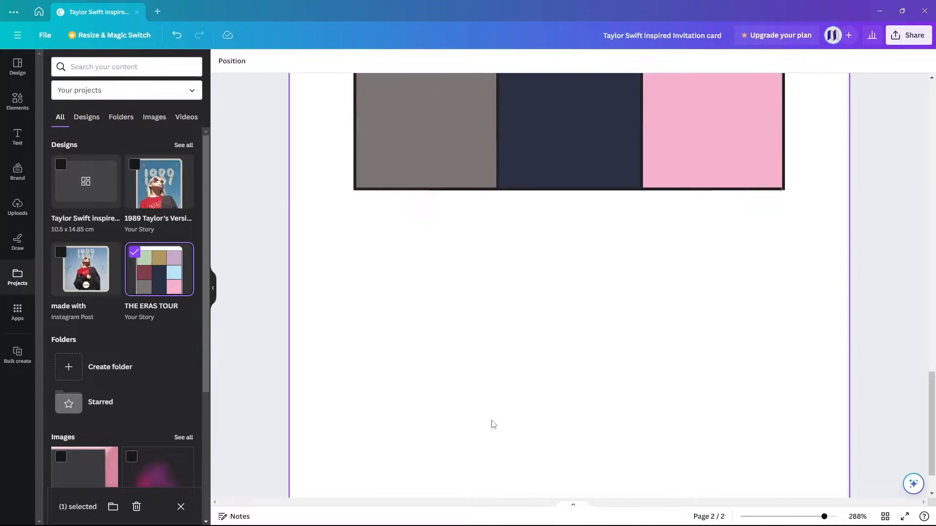
scroll(493, 424, "up", 3)
scroll(493, 425, "down", 2, "ctrl")
scroll(493, 423, "up", 1)
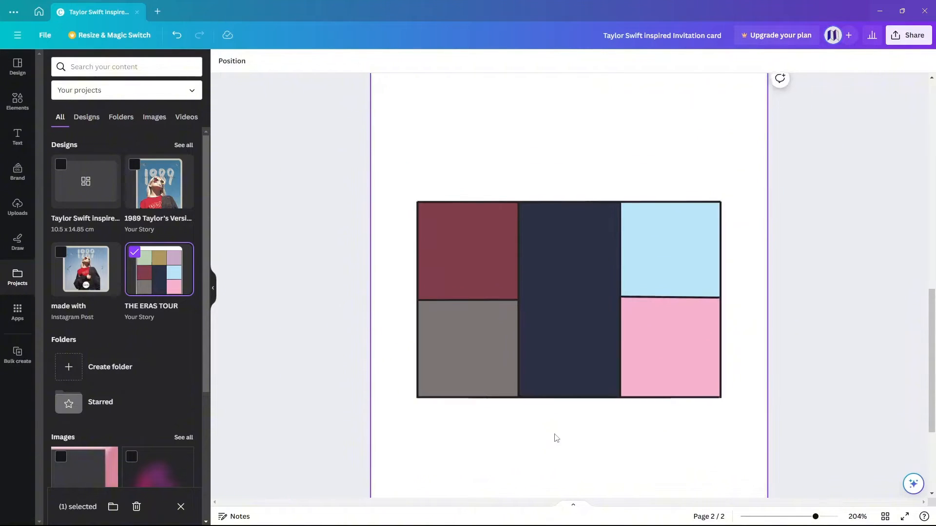
Step: Select all tiles and border lines of the colour grid on page 2 and group them
left_click_drag(406, 188, 768, 433)
right_click(653, 329)
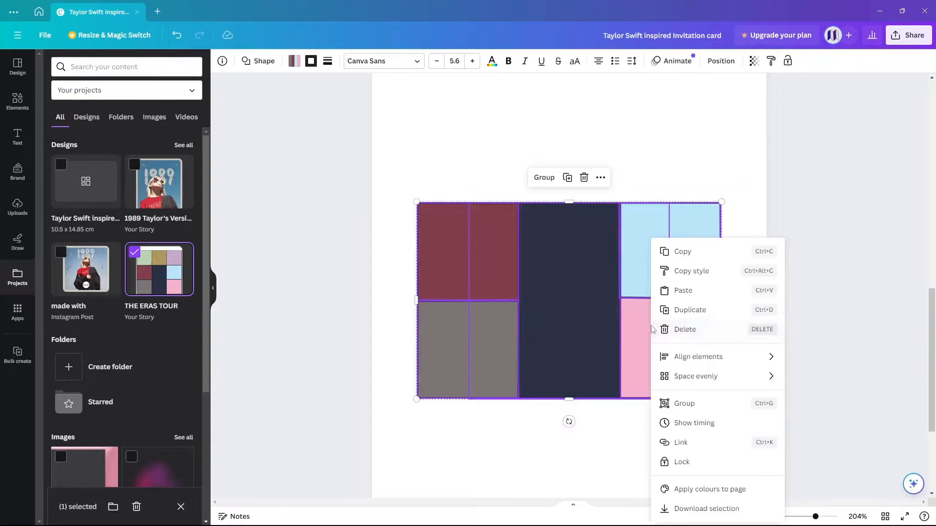
left_click(706, 406)
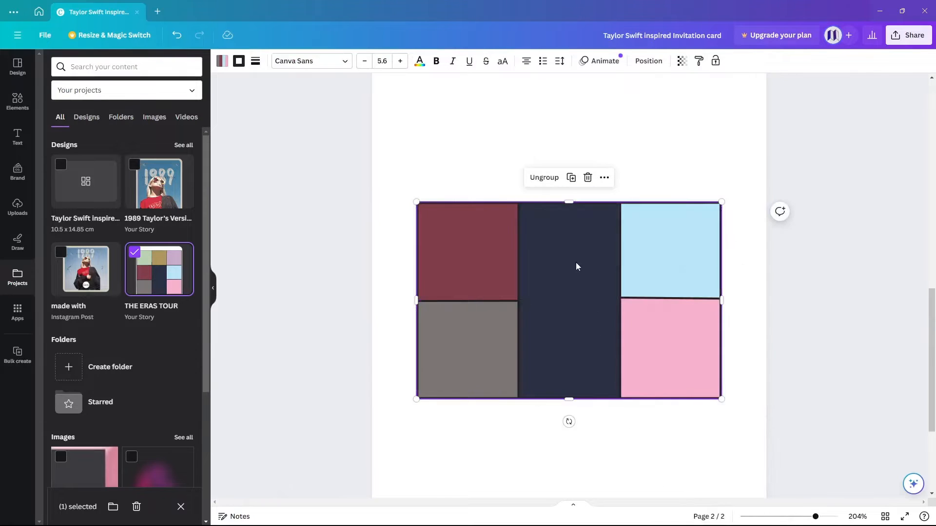
Step: Copy the grouped colour grid onto page 1 and position it around the middle of the page
right_click(546, 234)
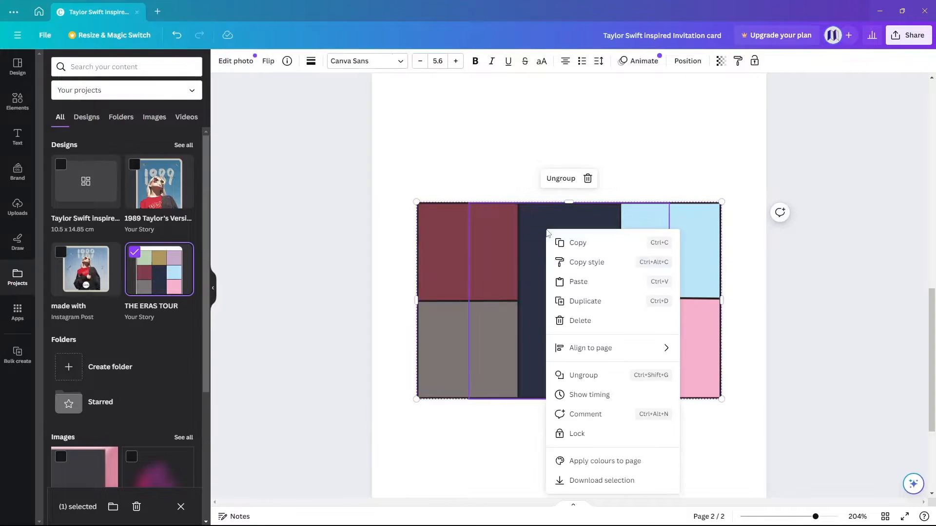
left_click(583, 244)
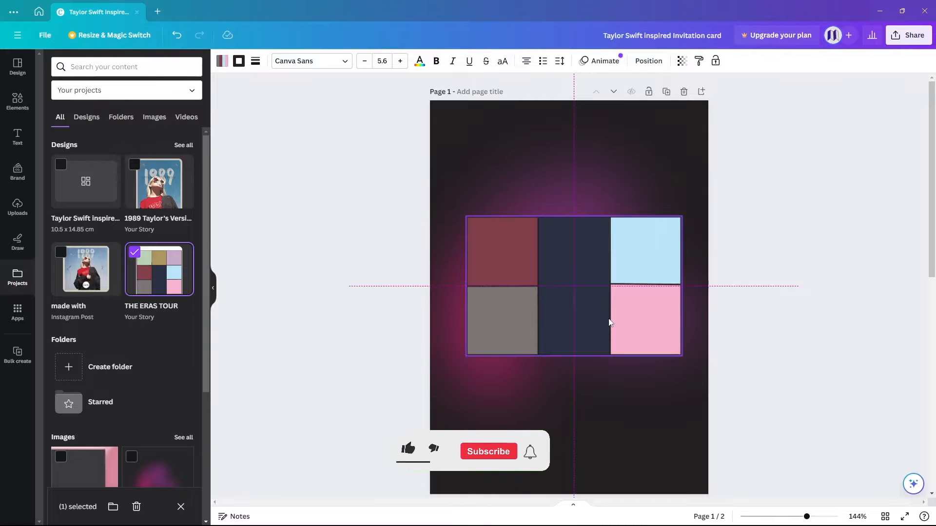
left_click(604, 278)
left_click(750, 261)
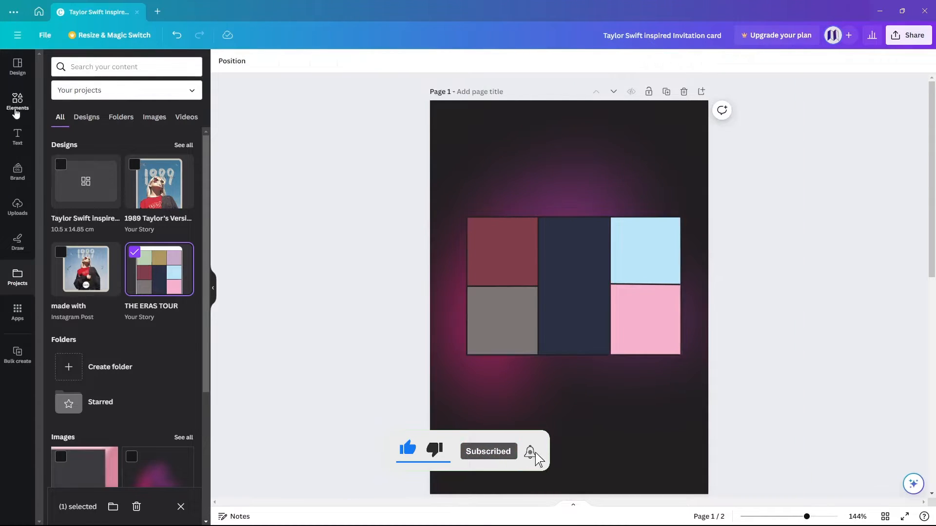
Step: Search the elements for "bar code", add a barcode graphic and move it below the colour grid
left_click(17, 102)
left_click(106, 69)
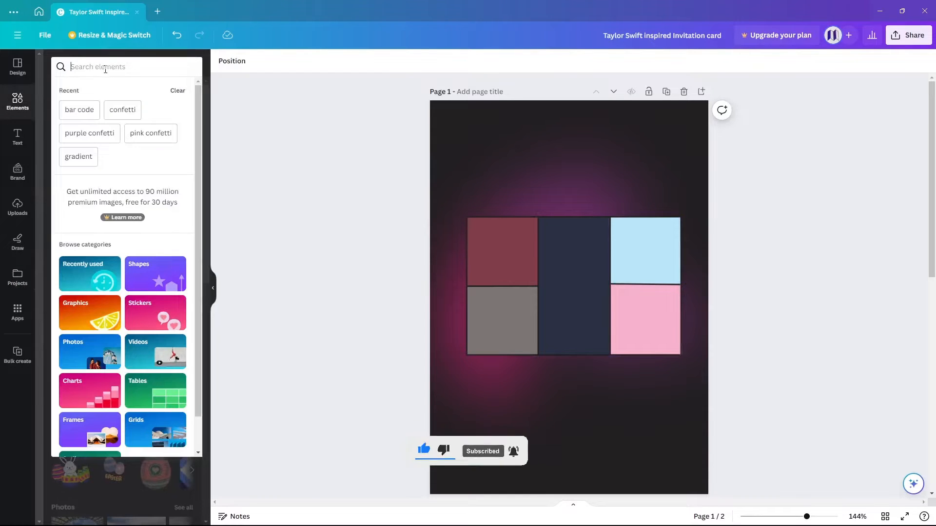
type("bar")
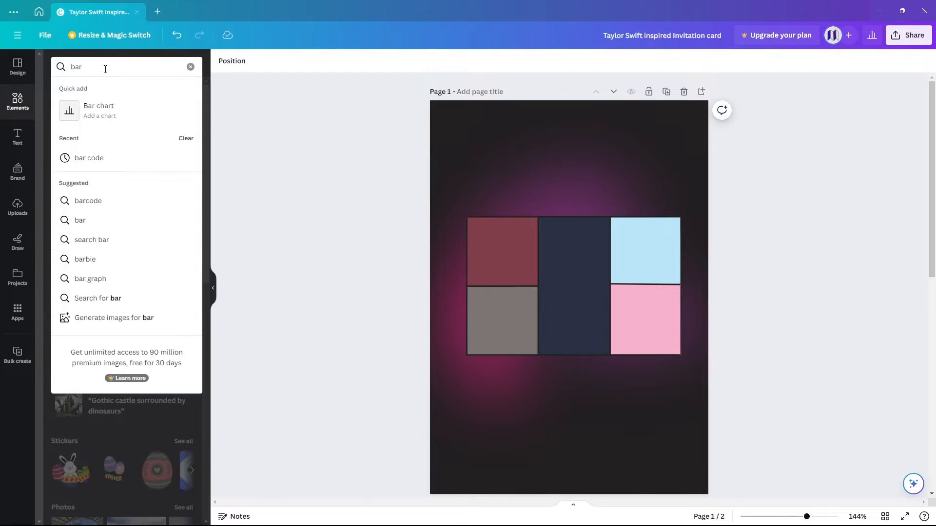
type(" code")
key("Return")
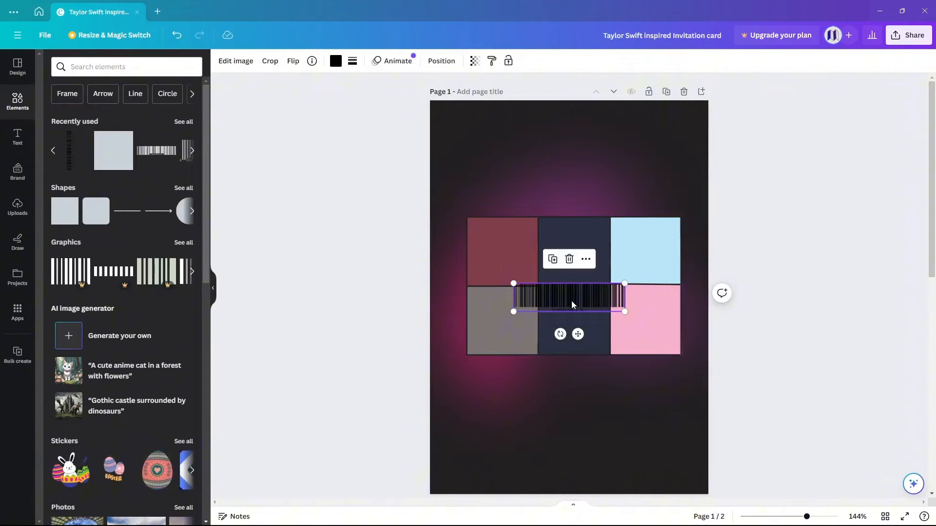
left_click_drag(572, 305, 571, 438)
Step: Recolour the barcode white, enlarge it to nearly the page width and place it near the lower edge
left_click(335, 61)
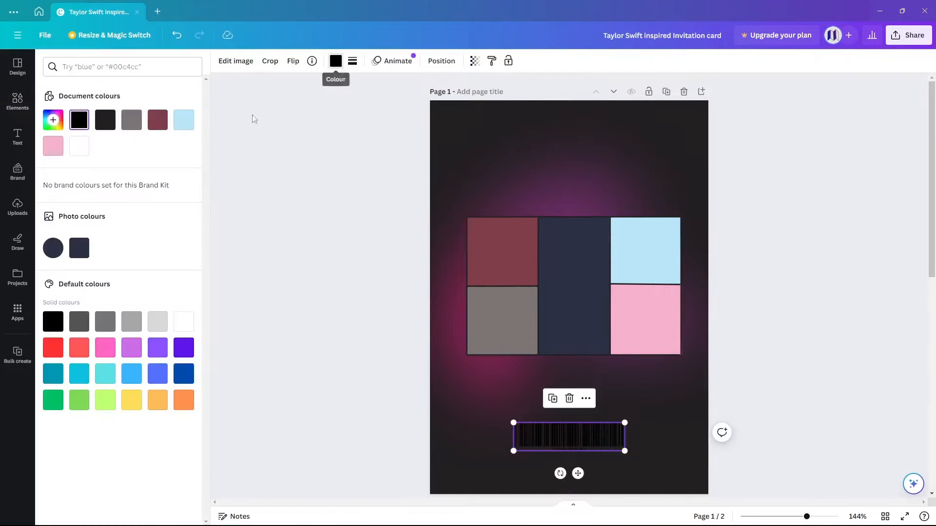
left_click(84, 151)
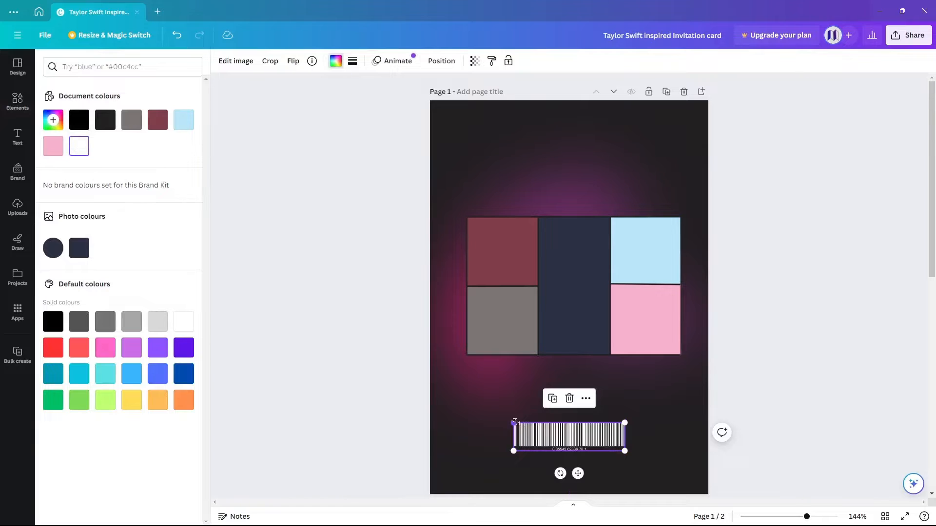
left_click_drag(513, 423, 459, 377)
left_click_drag(624, 404, 700, 389)
left_click_drag(592, 420, 592, 450)
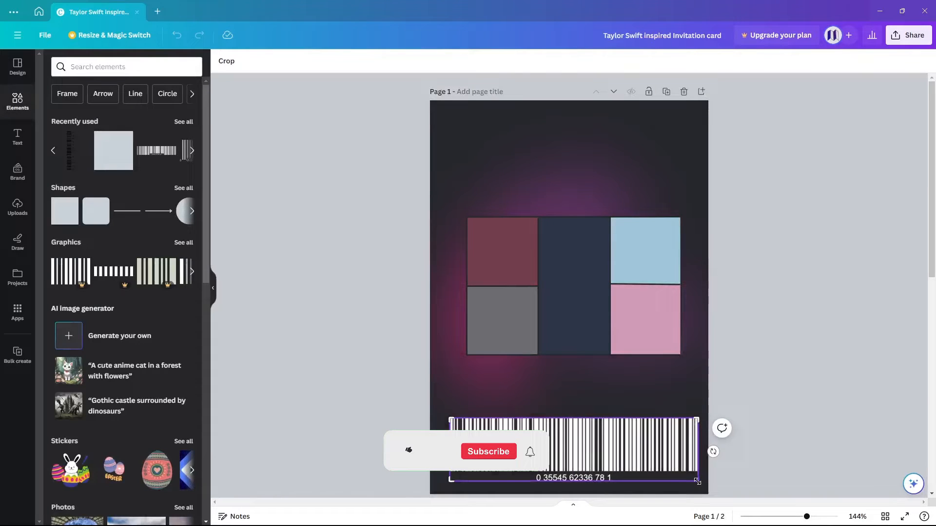
Step: Crop the printed digits off the barcode and move the remaining strip close to the page's lower edge
left_click_drag(697, 482, 699, 449)
left_click(792, 427)
left_click_drag(609, 438, 607, 470)
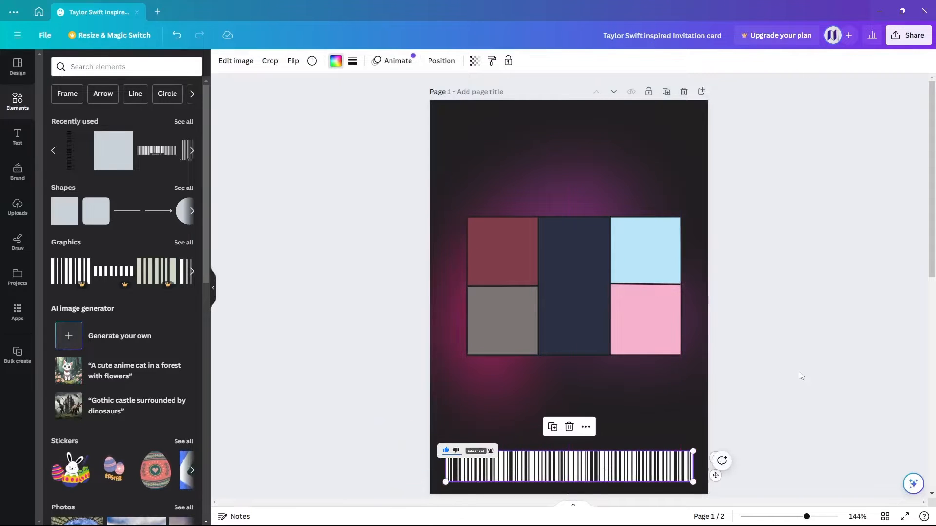
left_click(799, 370)
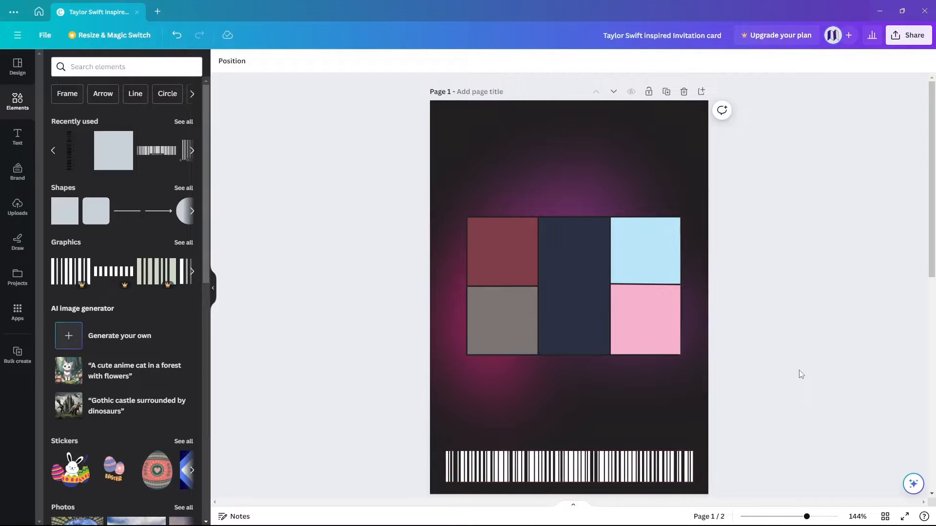
Step: Add a text with the person's first name over the colour grid, in the Amsterdam Four font at size 36.2
key("t")
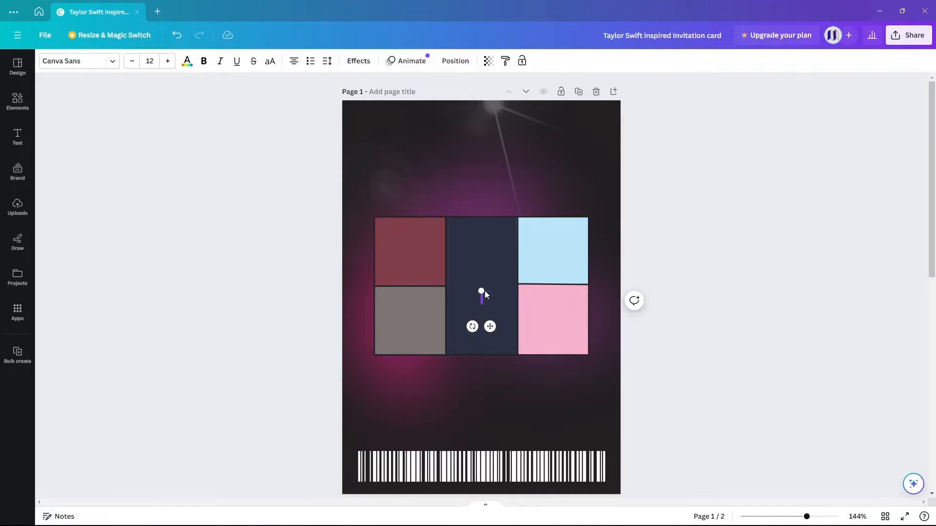
type("Alexa")
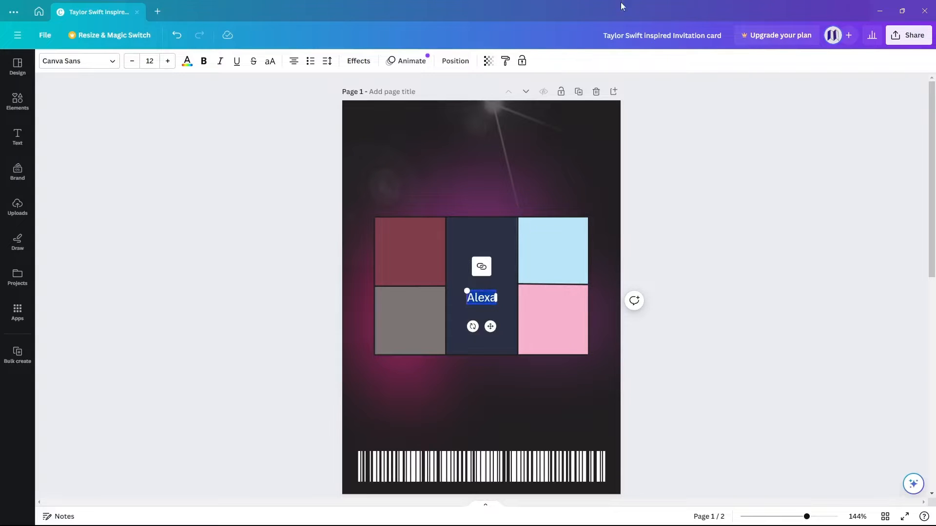
left_click(79, 60)
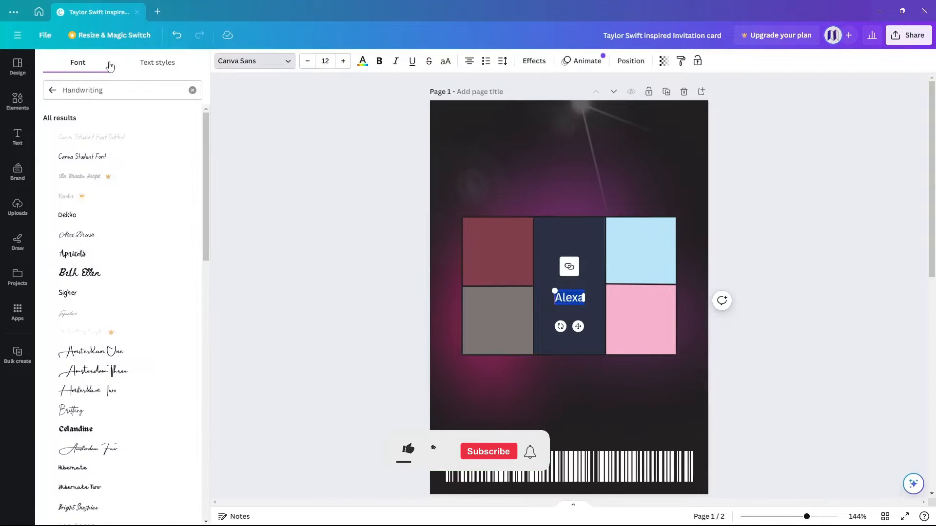
left_click(108, 352)
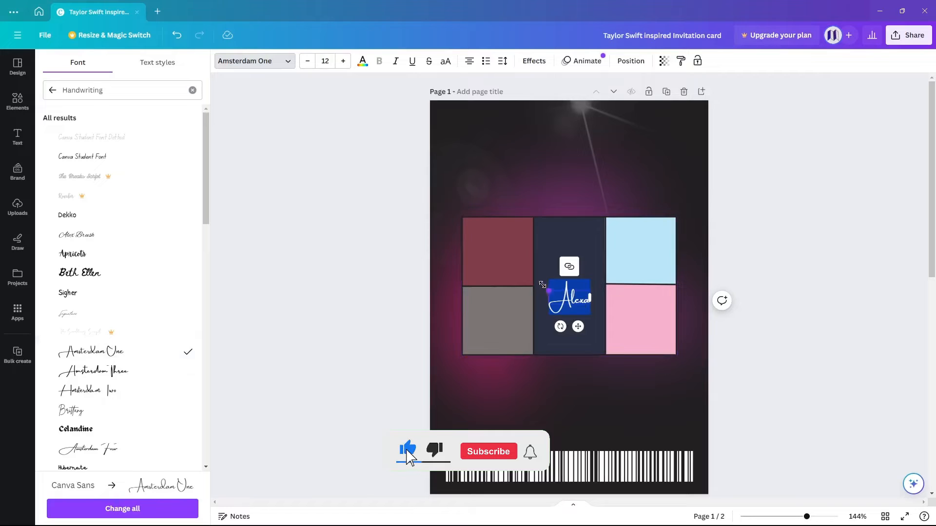
left_click_drag(548, 291, 501, 273)
scroll(141, 367, "down", 3)
left_click(121, 399)
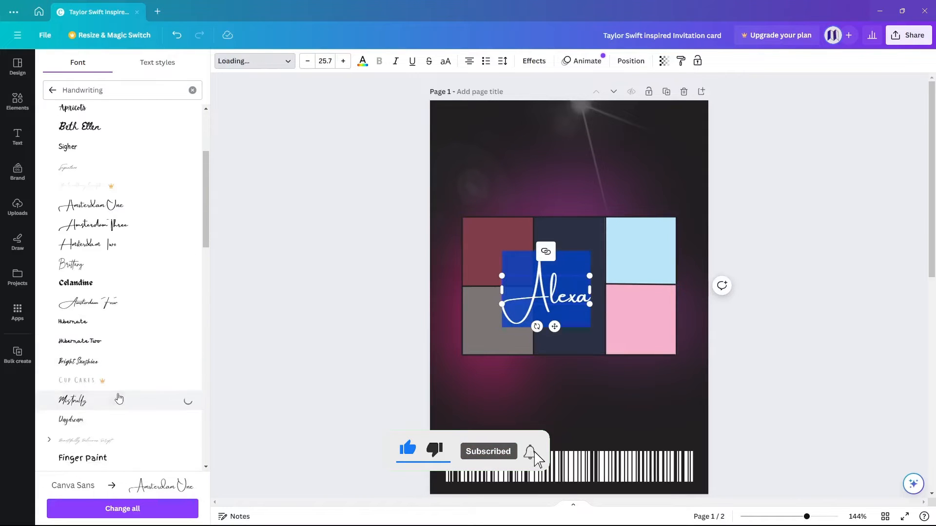
left_click(123, 305)
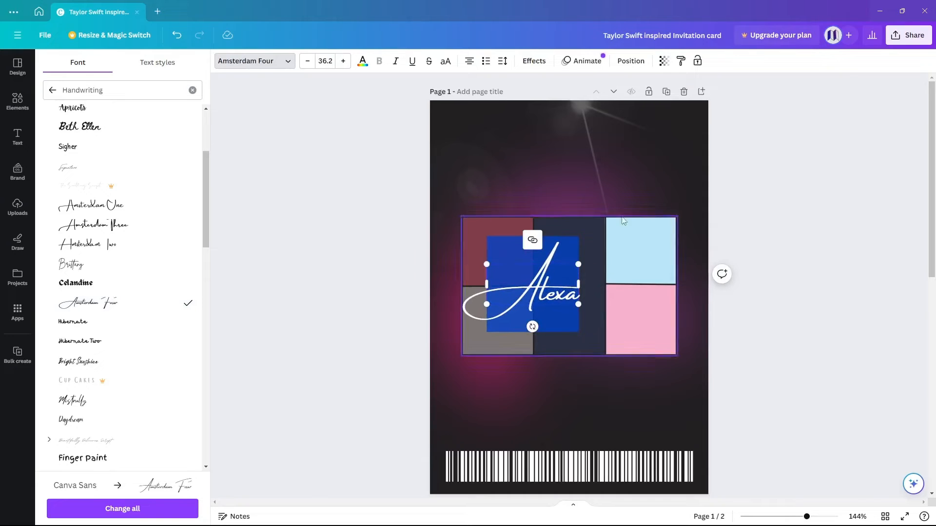
Step: Colour the name text #F7B2CE, sampled from the pink tile, and give it the Neon effect
left_click(363, 61)
left_click(53, 120)
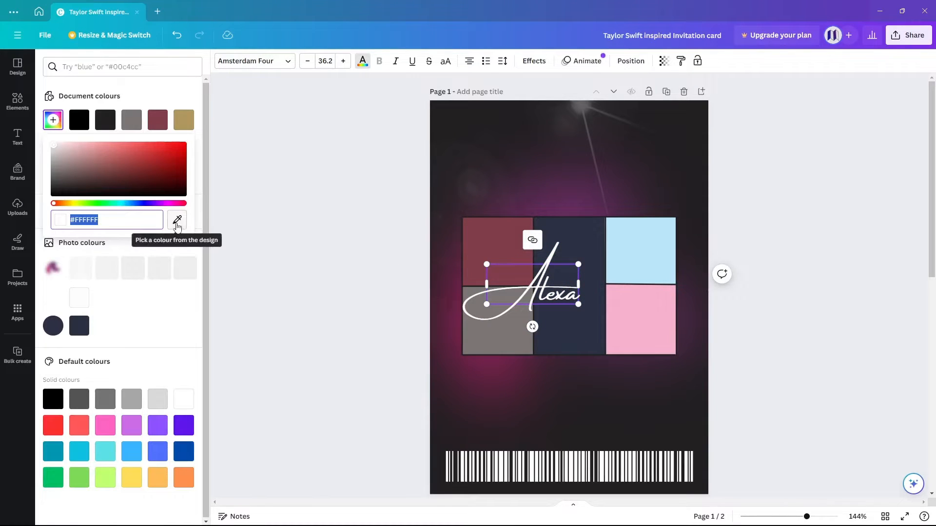
left_click(177, 220)
left_click(648, 324)
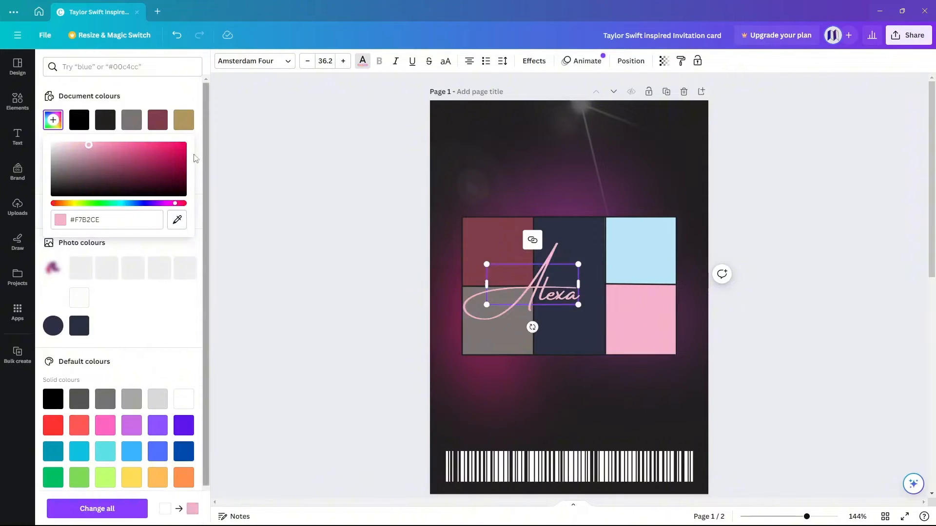
left_click(533, 60)
left_click(175, 253)
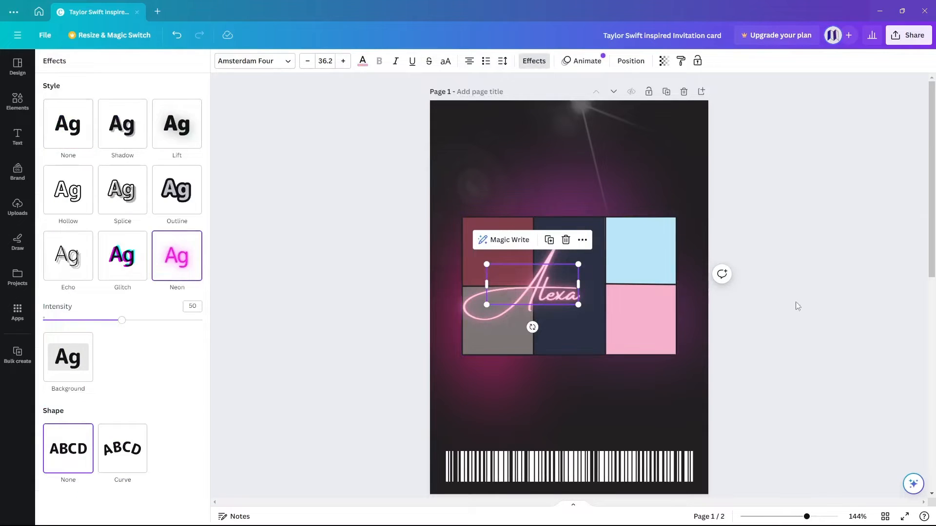
Step: Move the neon name text up to the empty area above the colour grid
key("Escape")
left_click_drag(483, 310, 488, 158)
left_click(502, 316)
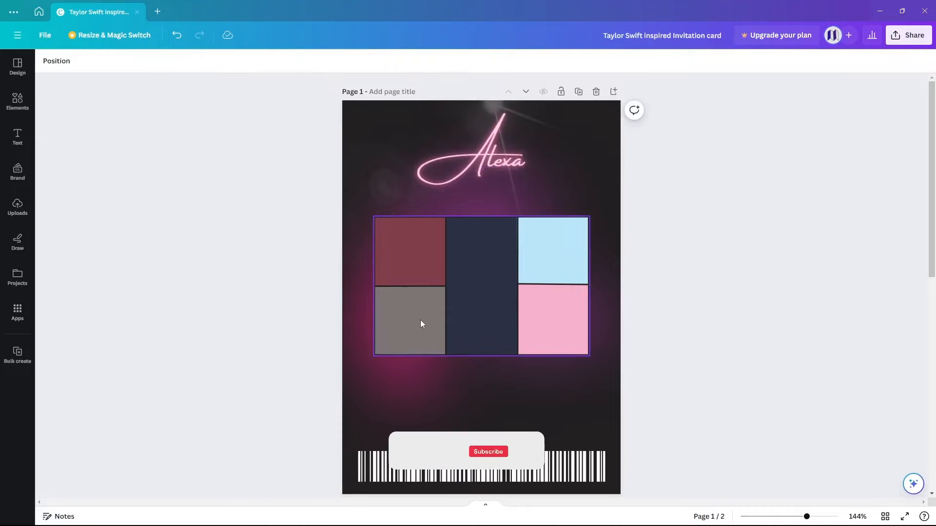
Step: Add a text reading "is entering her new ERA" over the colour grid
key("t")
key("BackSpace")
type("S")
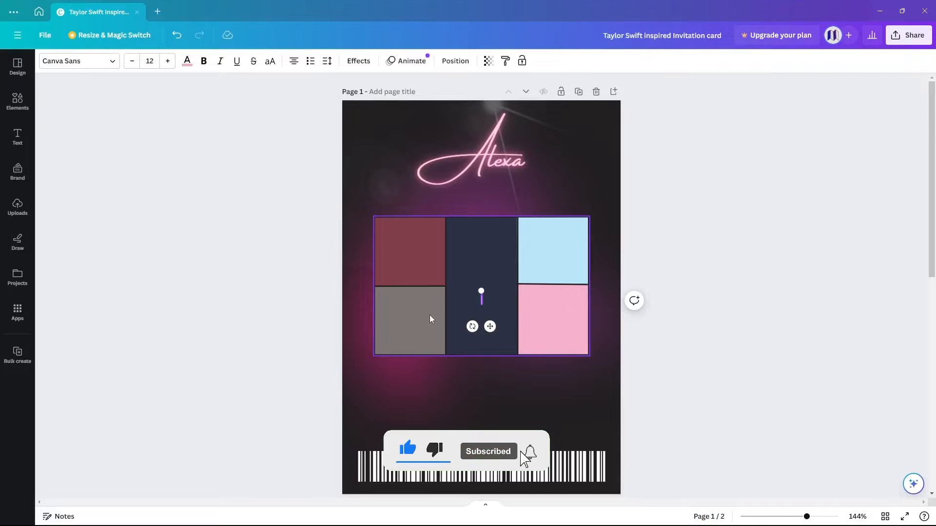
type(" ent")
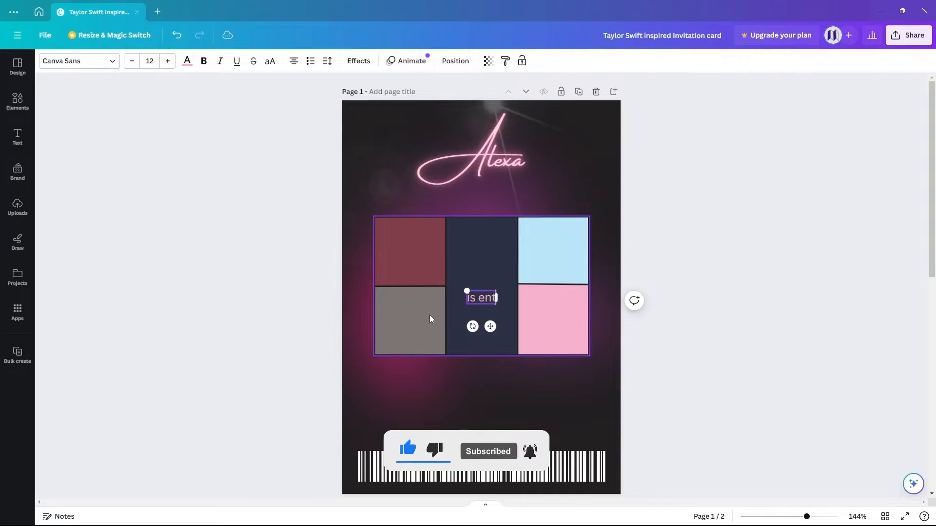
type("ering her n")
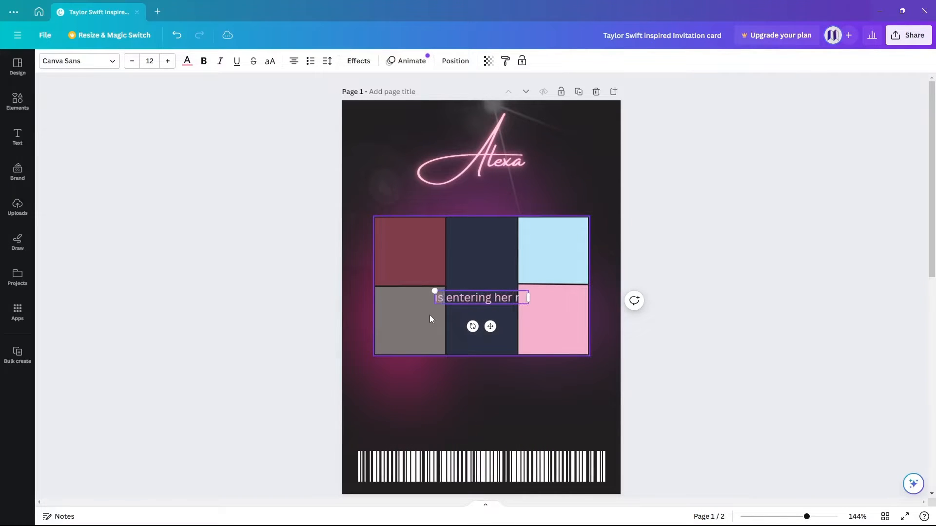
type("aw ERA")
Step: Set the "is entering her new ERA" text in the DM Serif Display font and colour it white
key("ctrl+a")
left_click(107, 61)
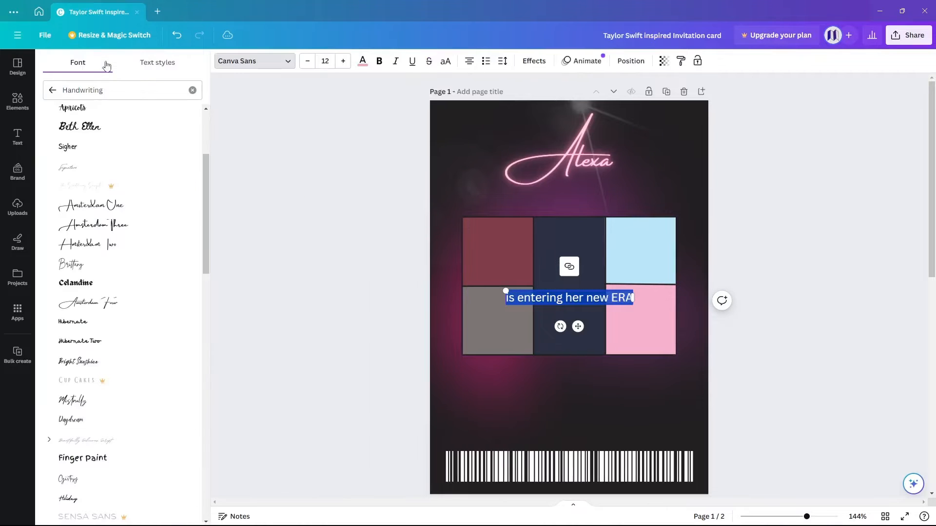
left_click(51, 92)
left_click(63, 90)
type("DM")
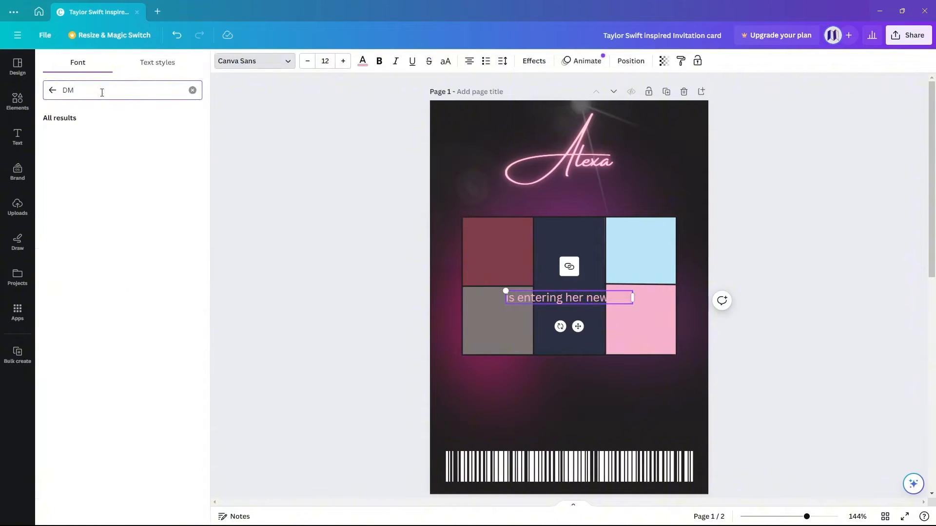
left_click(96, 161)
left_click(362, 61)
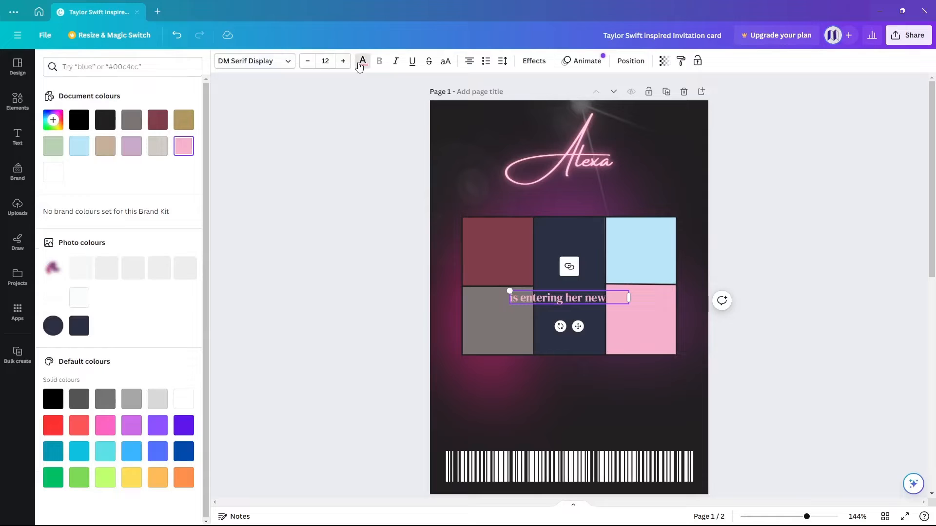
left_click(53, 171)
Step: Enlarge the "is entering her new ERA" text to size 21.4 and place it directly beneath the name, above the colour grid
left_click_drag(509, 291, 417, 281)
left_click_drag(533, 326, 582, 233)
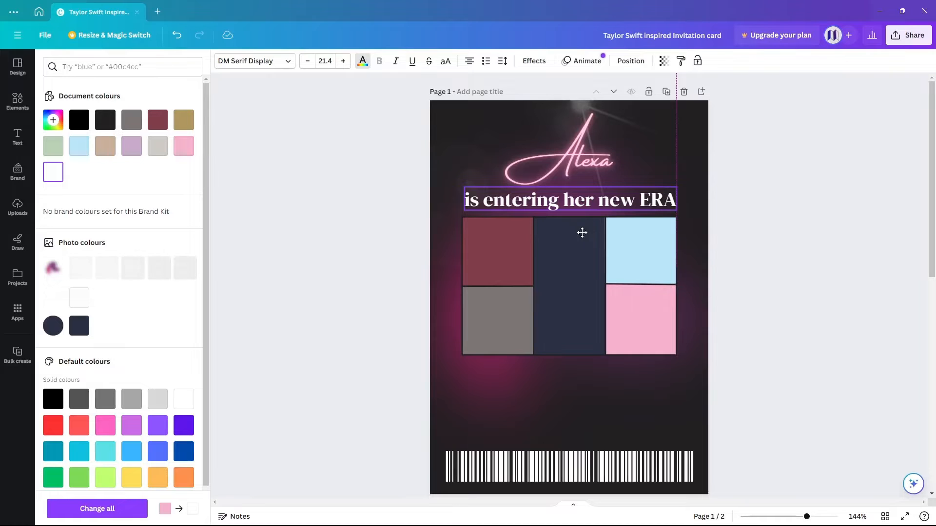
left_click_drag(582, 233, 583, 215)
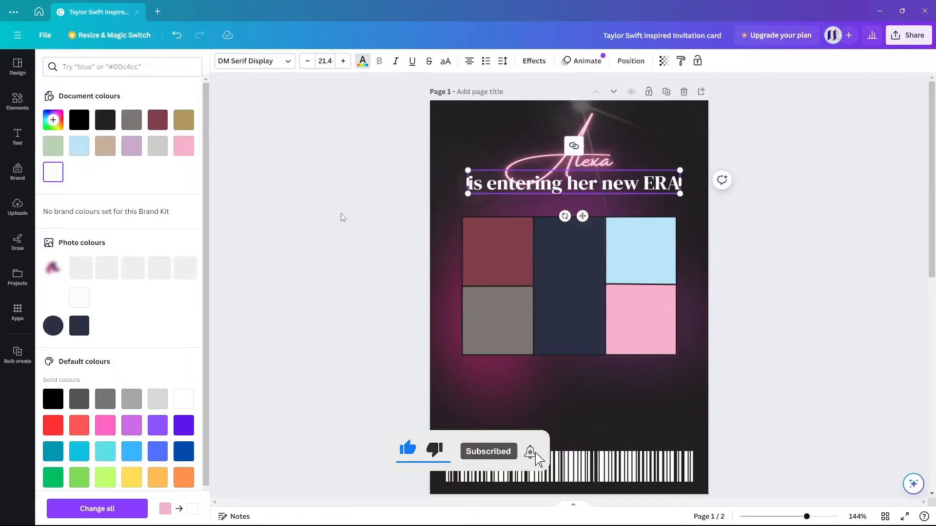
left_click(341, 218)
left_click(725, 205)
Step: Duplicate the "is entering her new ERA" text onto the lower colour grid and reword the copy as "join in her"
left_click(519, 189)
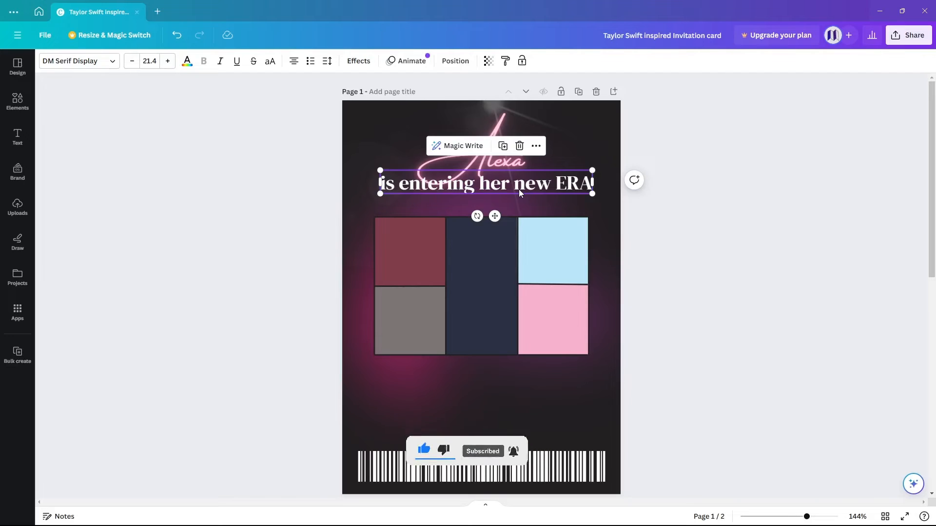
left_click(505, 147)
left_click_drag(503, 197, 474, 339)
left_click(474, 338)
type("jo")
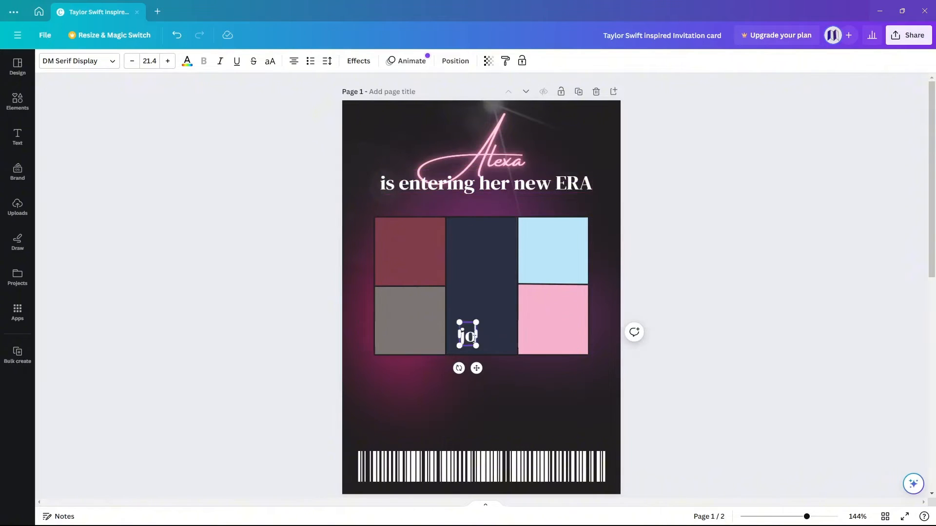
type("in her in")
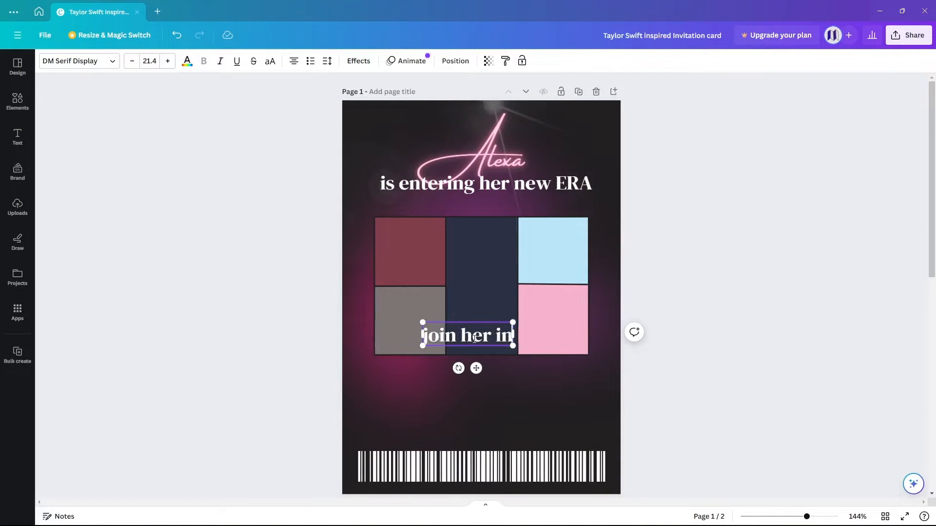
type("!")
key("BackSpace")
key("BackSpace")
key("BackSpace")
key("BackSpace")
key("BackSpace")
key("BackSpace")
key("BackSpace")
key("BackSpace")
type("in her")
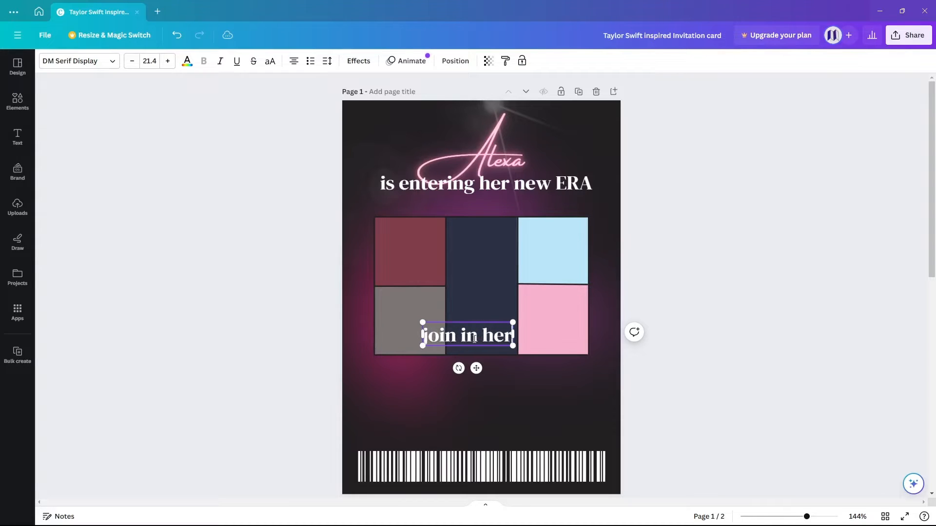
Step: Reduce the "join in her" text to size 11.4 and place it between the "is entering her new ERA" line and the colour grid
key("ctrl+a")
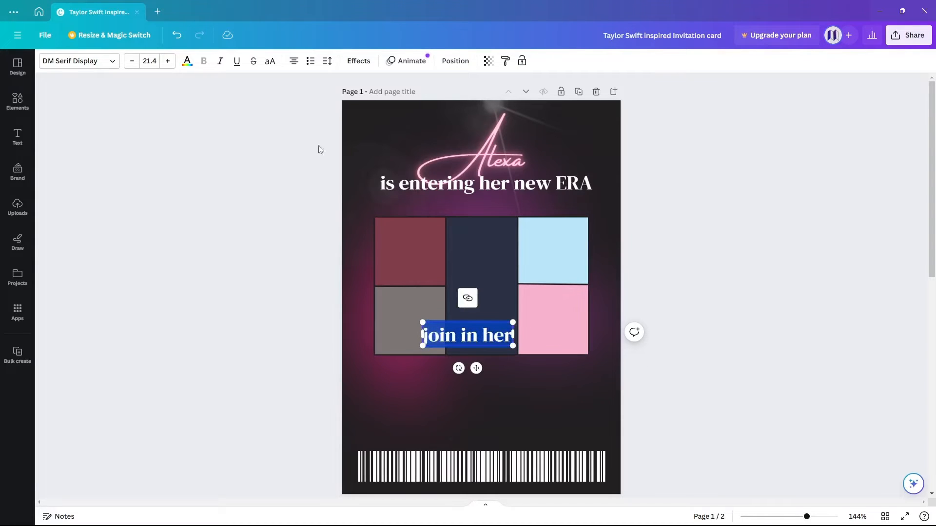
left_click(132, 61)
left_click(131, 61)
left_click(131, 61)
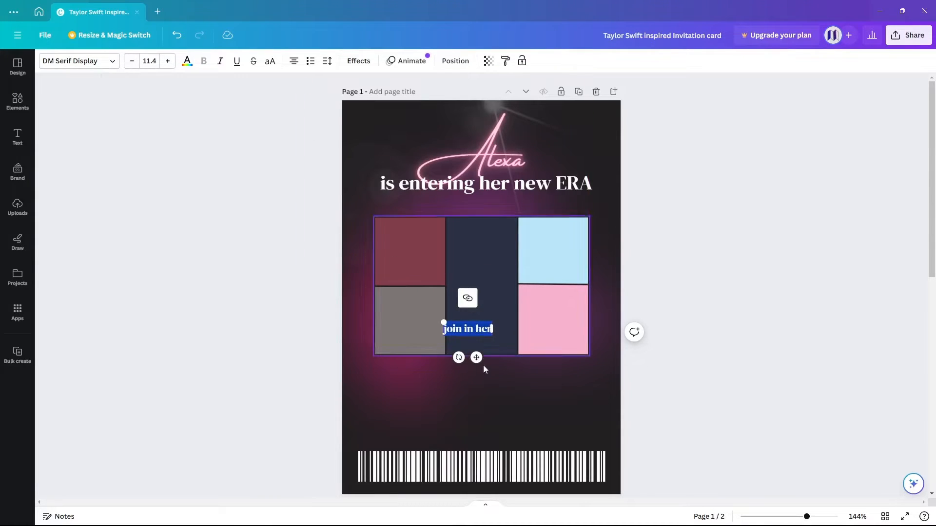
left_click_drag(476, 357, 496, 237)
Step: Bring the neon name text to the top of the layer order and resize it to 34.6
left_click_drag(529, 188, 534, 176)
left_click(510, 160)
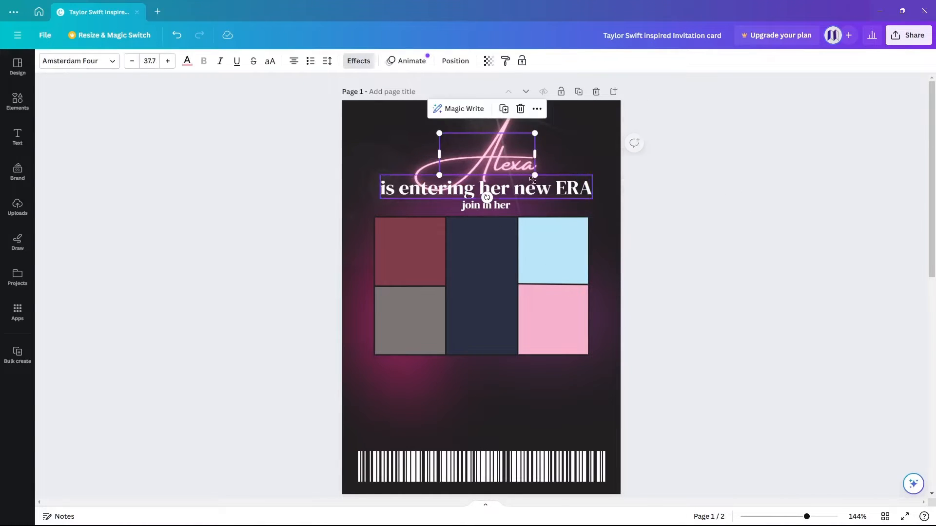
left_click(244, 112)
left_click(59, 63)
left_click_drag(121, 185, 152, 117)
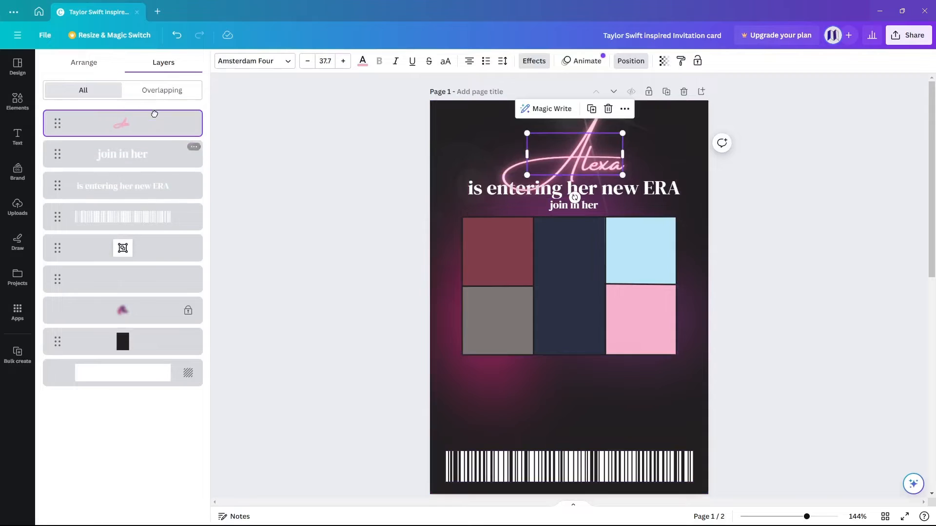
left_click_drag(622, 173, 614, 168)
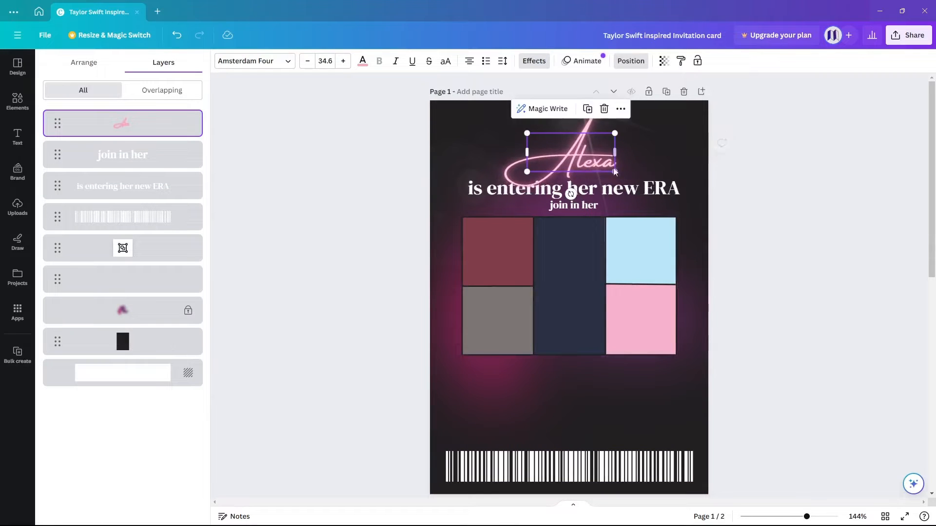
Step: Change the name text's font to Amsterdam Three from the handwriting fonts
double_click(592, 160)
left_click(276, 66)
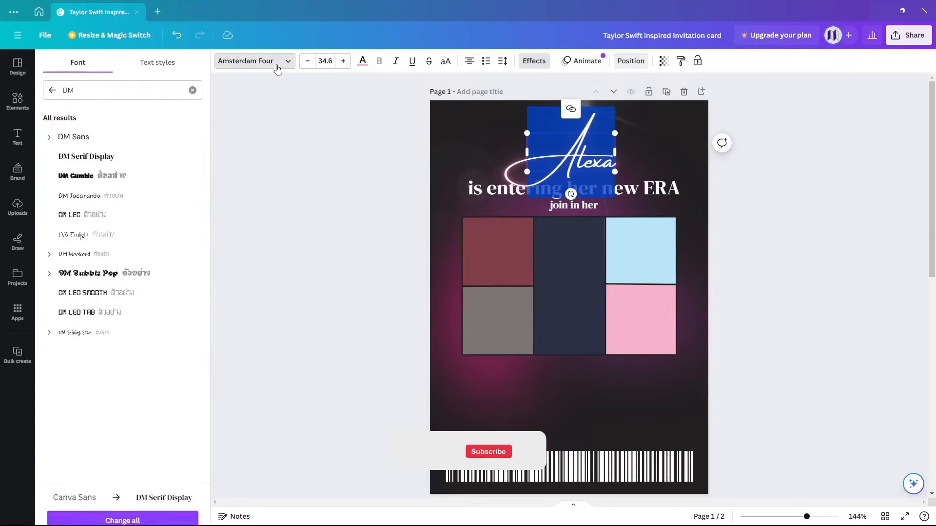
left_click(53, 91)
left_click(64, 113)
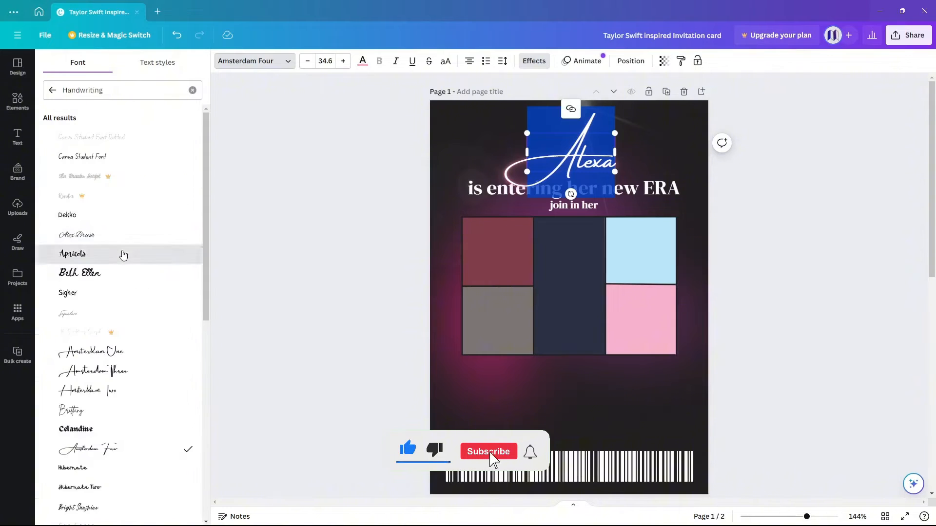
left_click(123, 255)
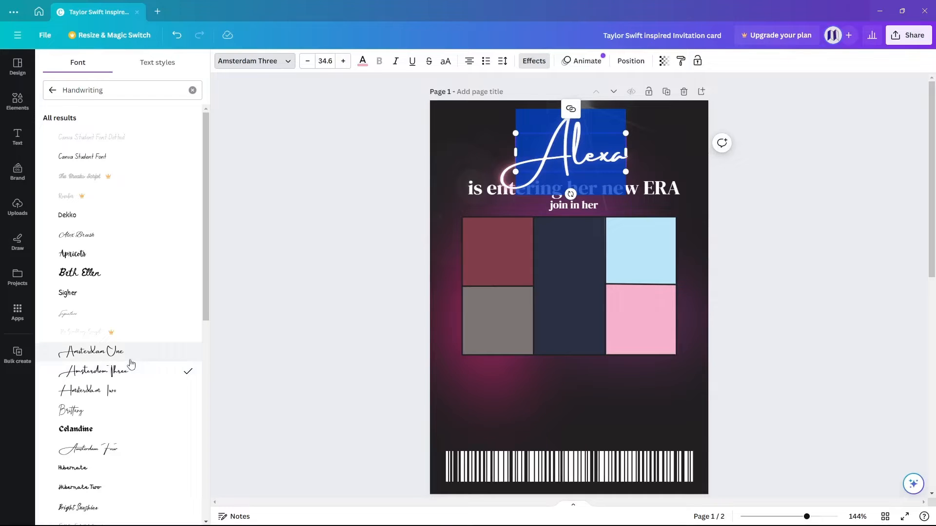
Step: Shrink the name text to size 28.3 and centre it just above the "is entering her new ERA" line
left_click(683, 178)
mouse_move(505, 158)
left_mouse_down()
mouse_move(495, 156)
mouse_move(509, 169)
left_mouse_up()
left_click_drag(494, 155, 511, 158)
left_click(711, 224)
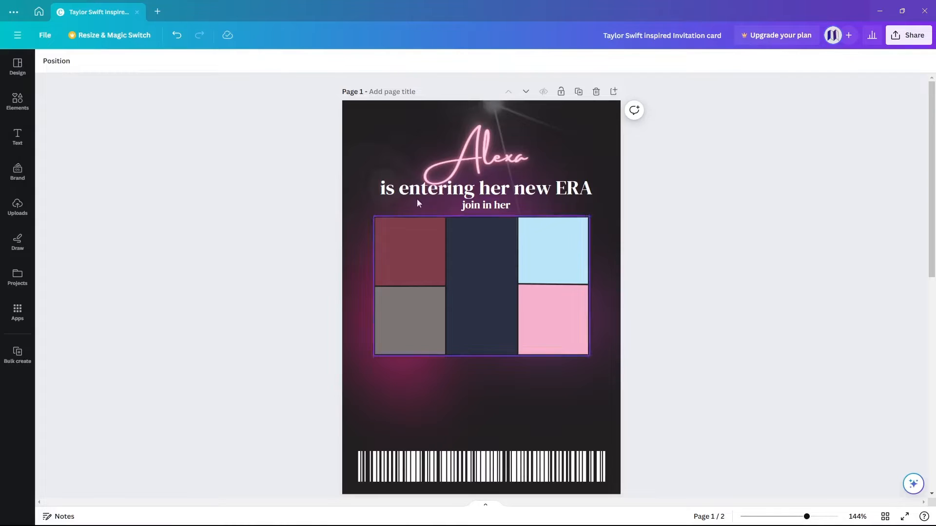
Step: Duplicate the neon name text and place the copy between the colour grid and the barcode
left_click(466, 162)
left_click(496, 116)
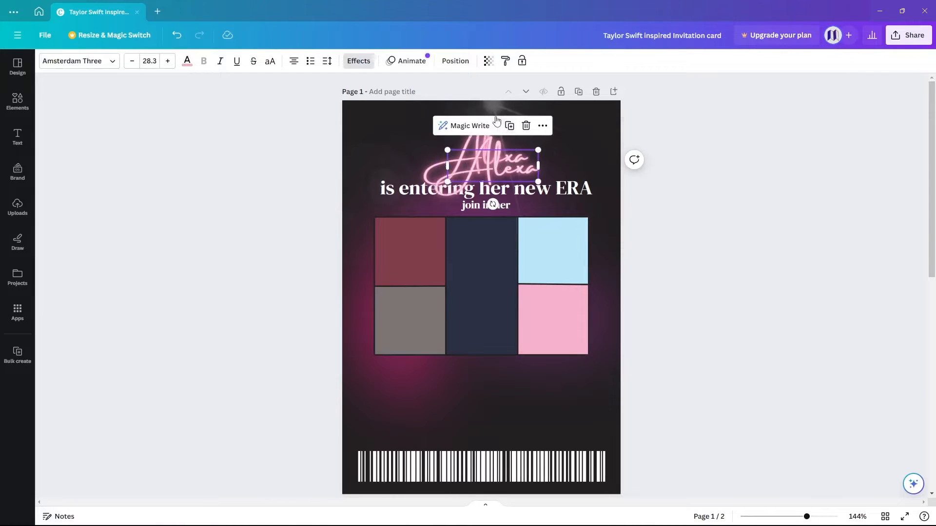
left_click_drag(511, 168, 502, 388)
Step: Replace the copied name text with "18th Birthday" and position it just beneath the colour grid
double_click(502, 387)
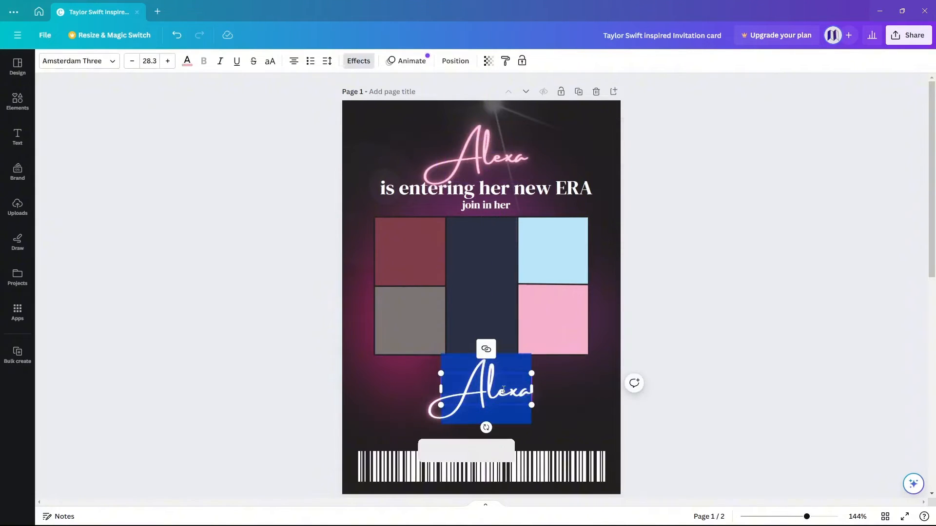
key("BackSpace")
type("18 th")
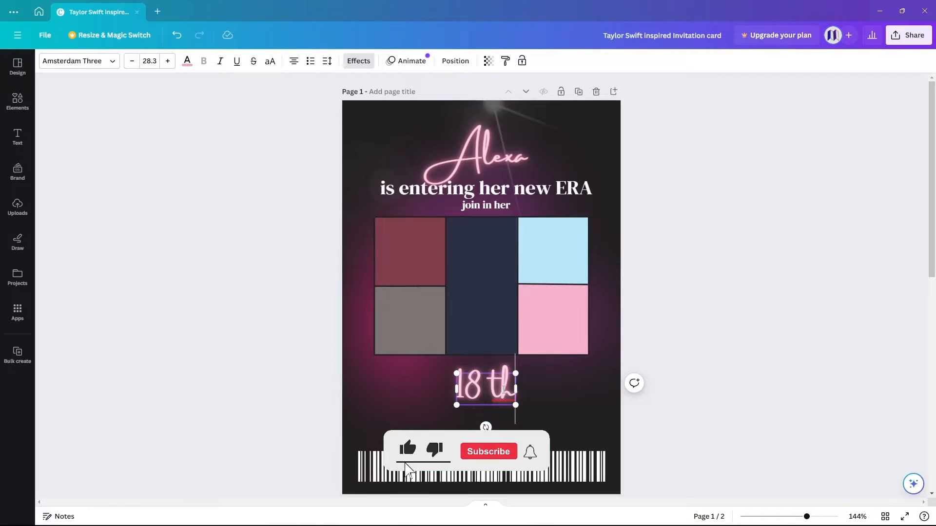
key("BackSpace")
key("BackSpace")
key("BackSpace")
type("th Bi")
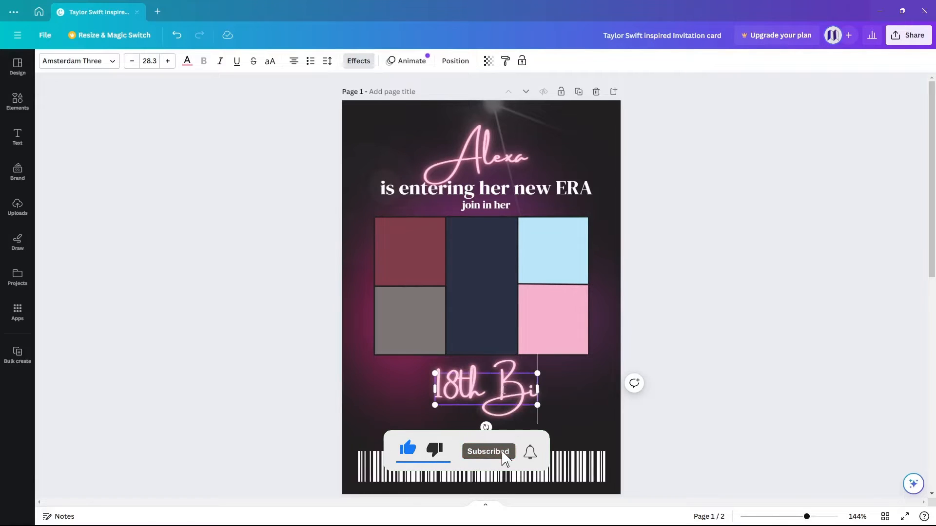
type("rthday")
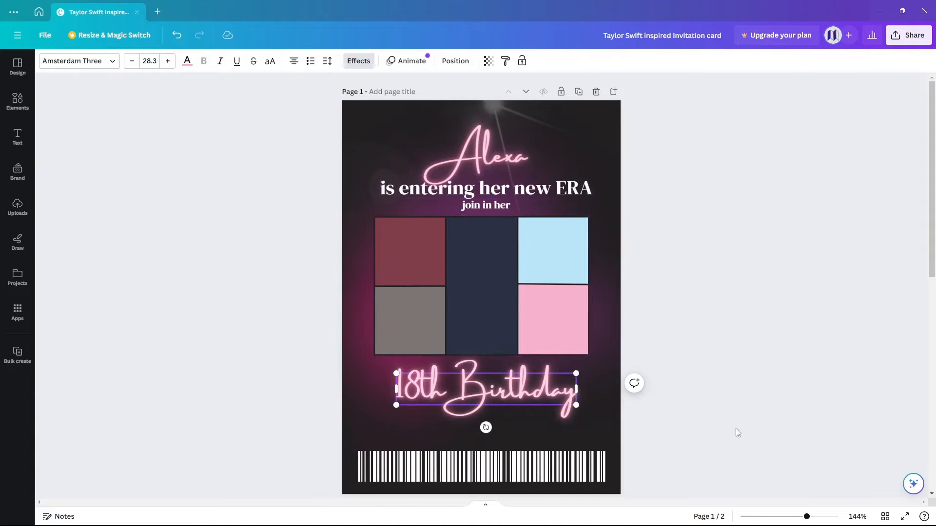
left_click(715, 400)
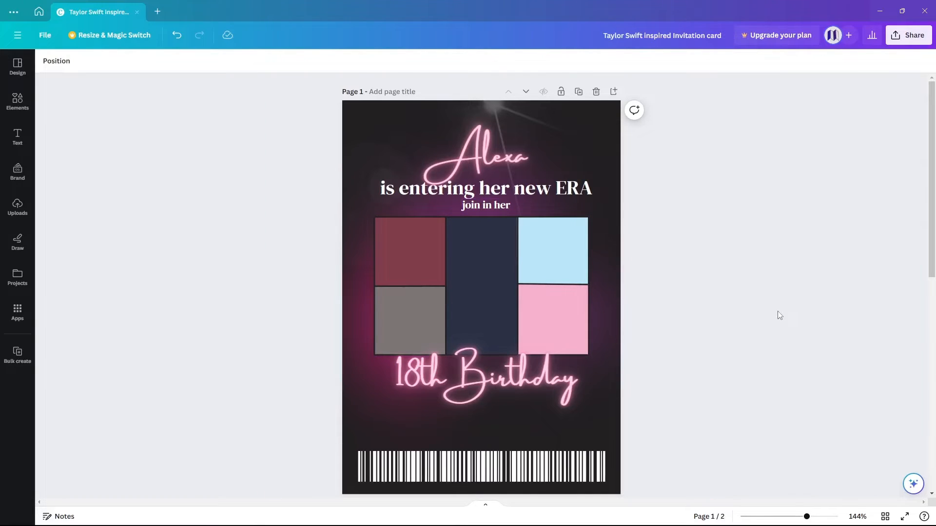
Step: Duplicate the "join in her" text to below the "18th Birthday" line and reword the copy as "March 28, 2024"
left_click(463, 209)
left_click(464, 209)
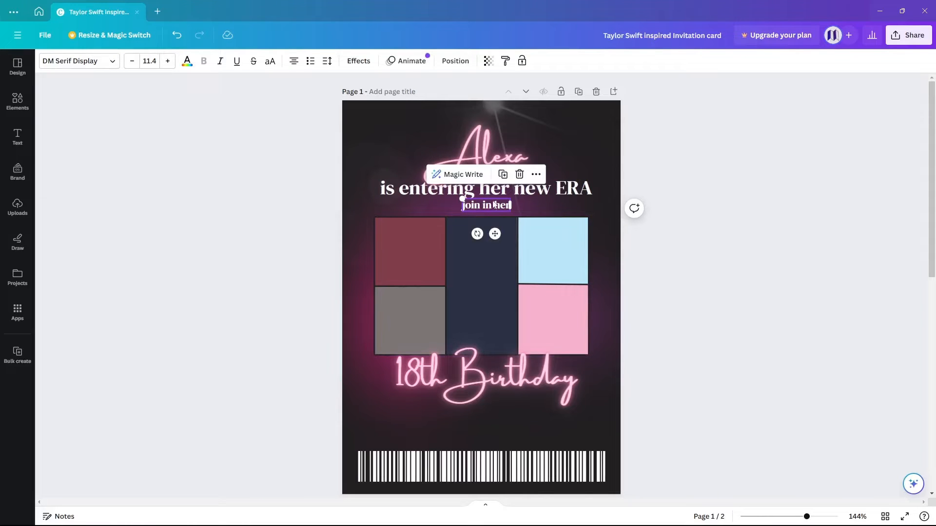
left_click(502, 179)
left_click_drag(499, 221, 481, 418)
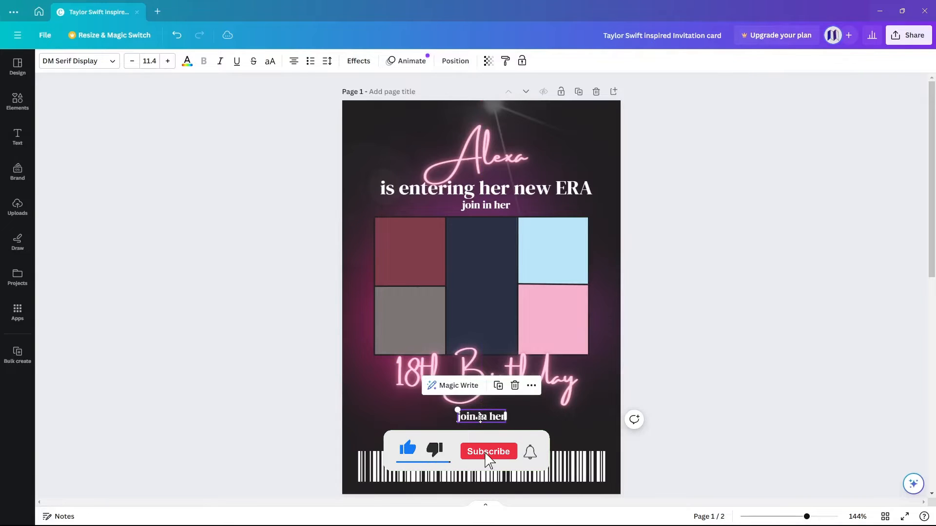
double_click(481, 417)
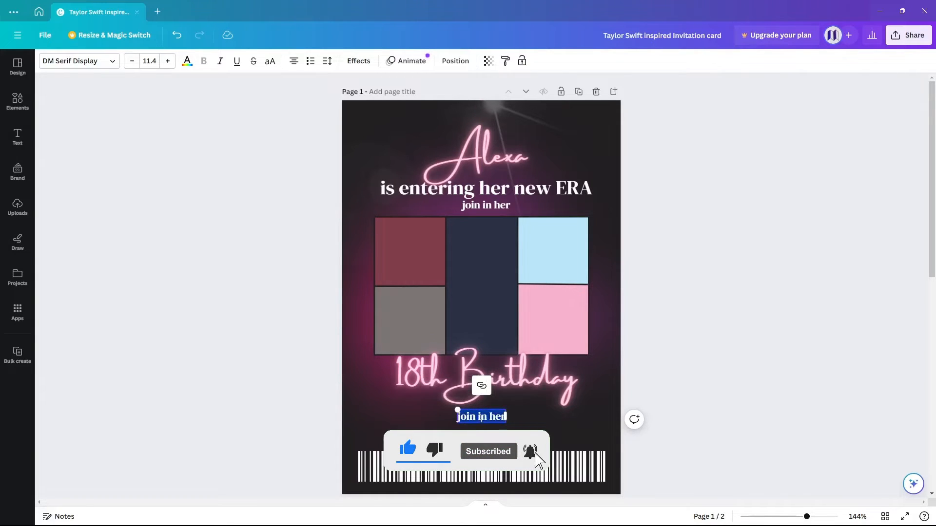
key("BackSpace")
type("March 2")
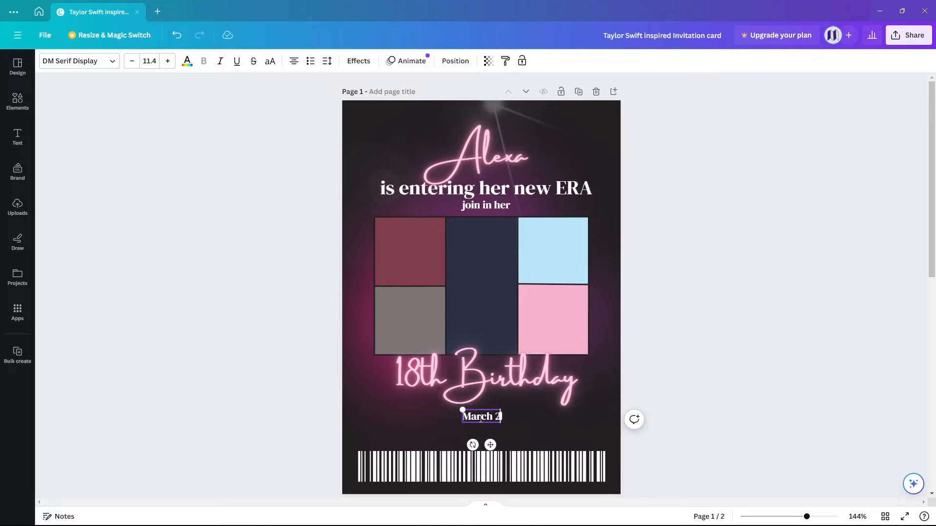
type("8, 2024")
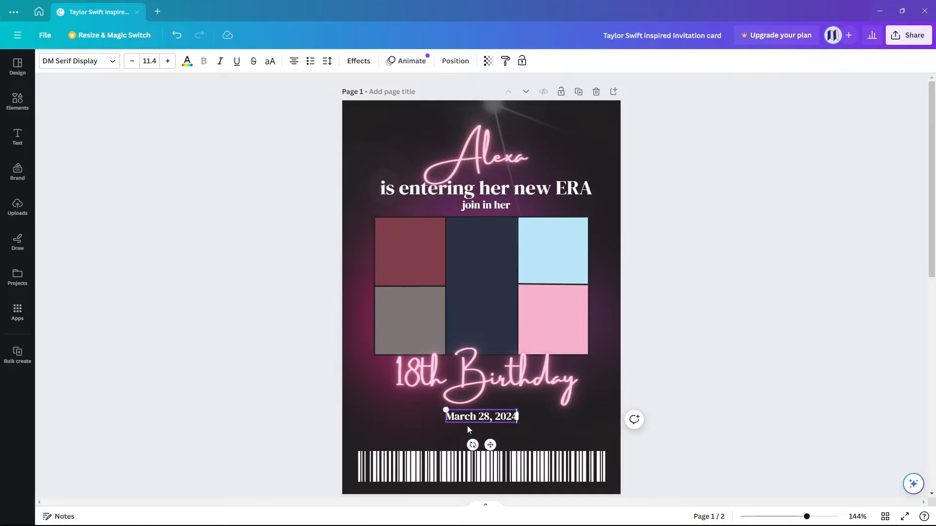
Step: Search the font list for "dm" fonts for the "March 28, 2024" text
key("ctrl+a")
left_click(79, 60)
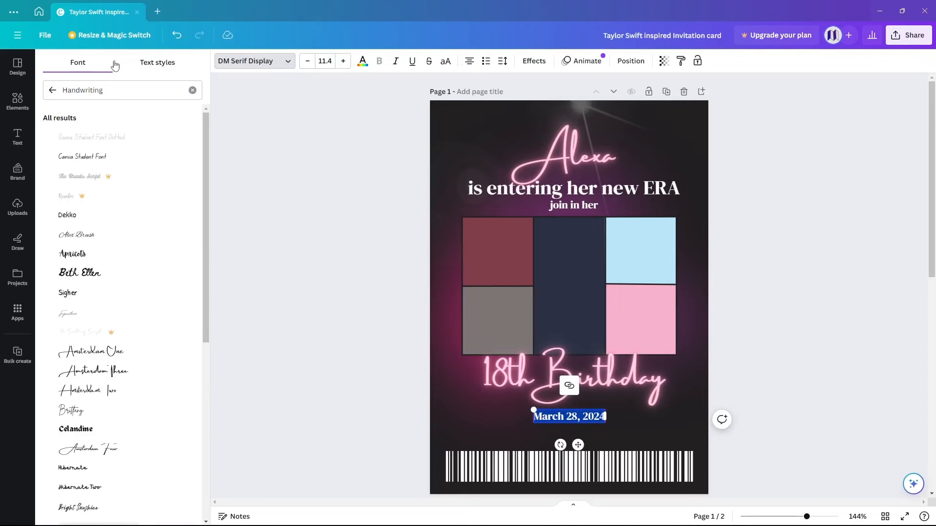
left_click(53, 91)
left_click(83, 90)
type("dm")
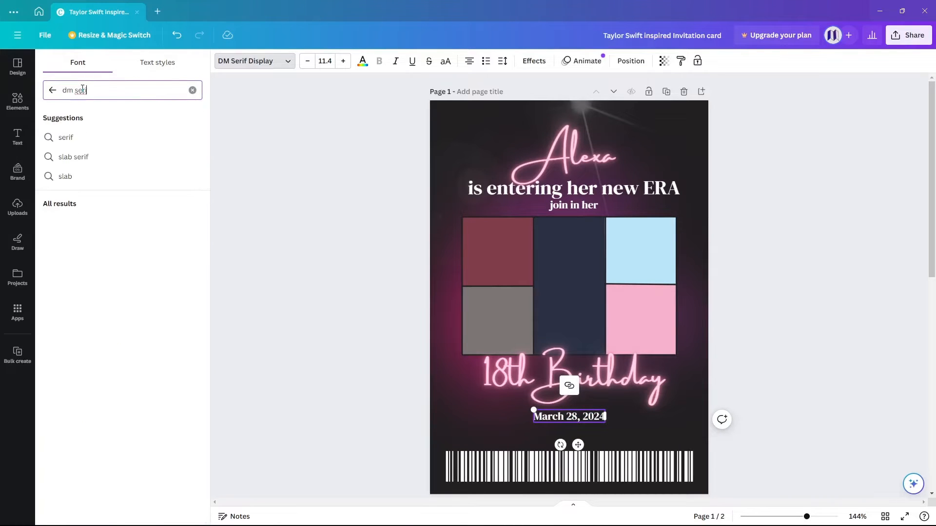
key("Return")
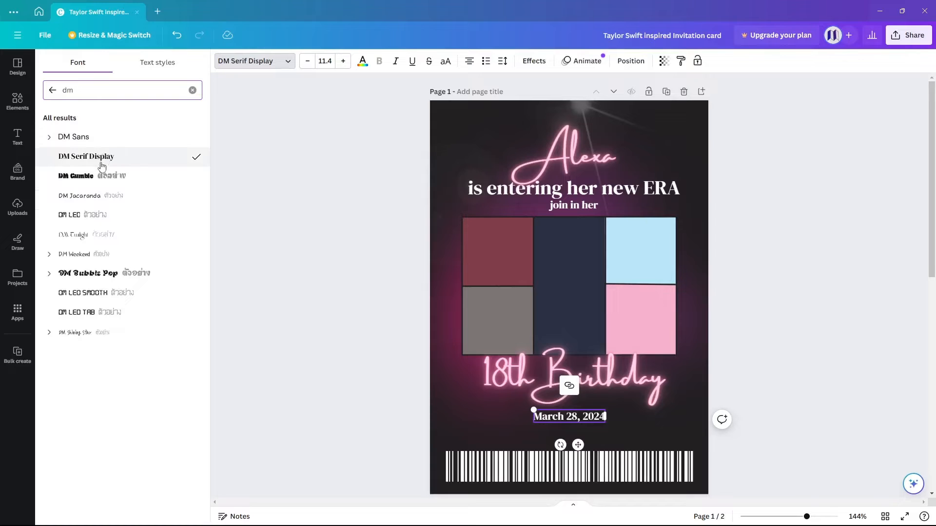
Step: Set the "March 28, 2024" text to size 10 and move it up closer to "18th Birthday"
left_click(324, 61)
left_click(340, 127)
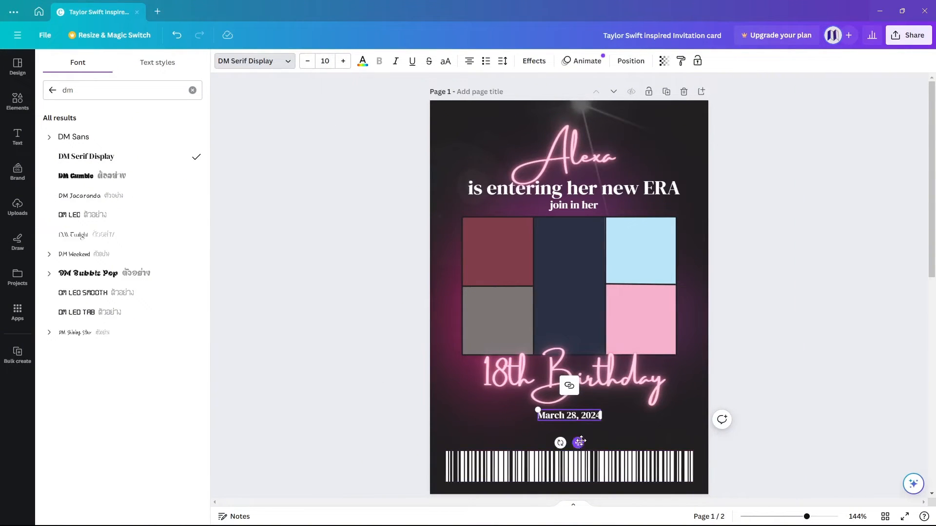
left_click_drag(580, 441, 579, 437)
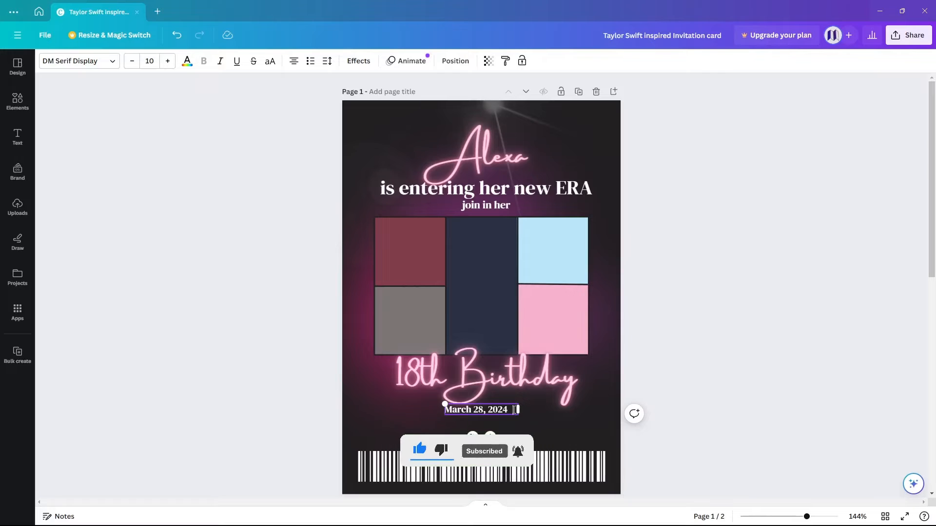
Step: Extend the date line with the event time so it reads "March 28, 2024 | 6 PM"
type("6 pm")
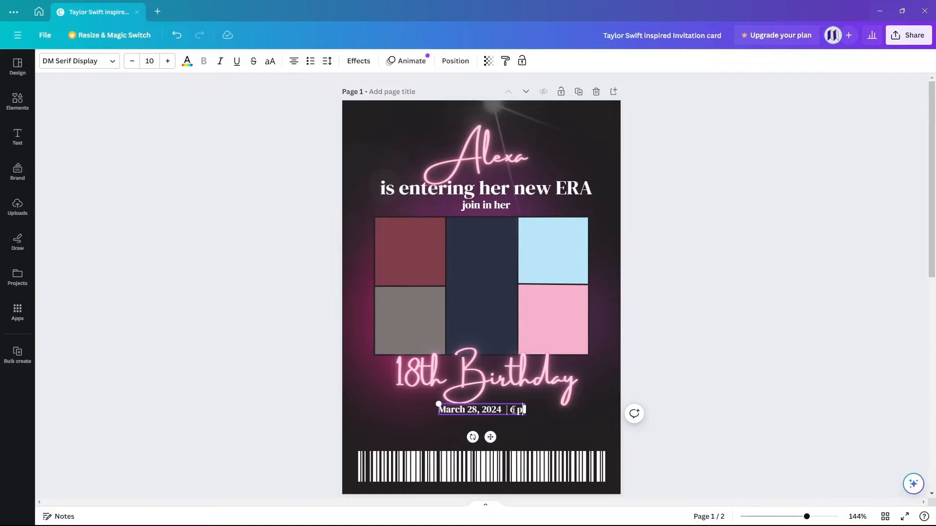
key("BackSpace")
key("BackSpace")
type("PM")
left_click(702, 426)
left_click(494, 413)
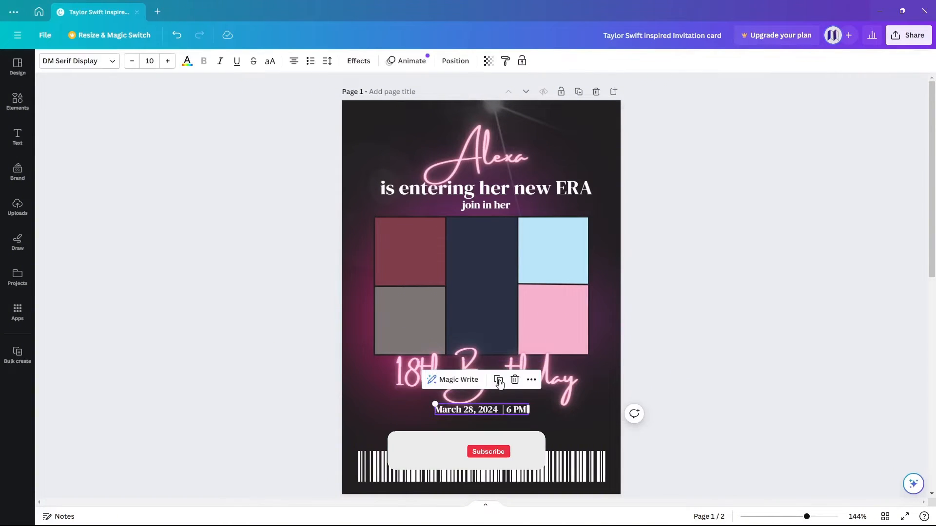
left_click(498, 381)
left_click_drag(503, 423, 491, 436)
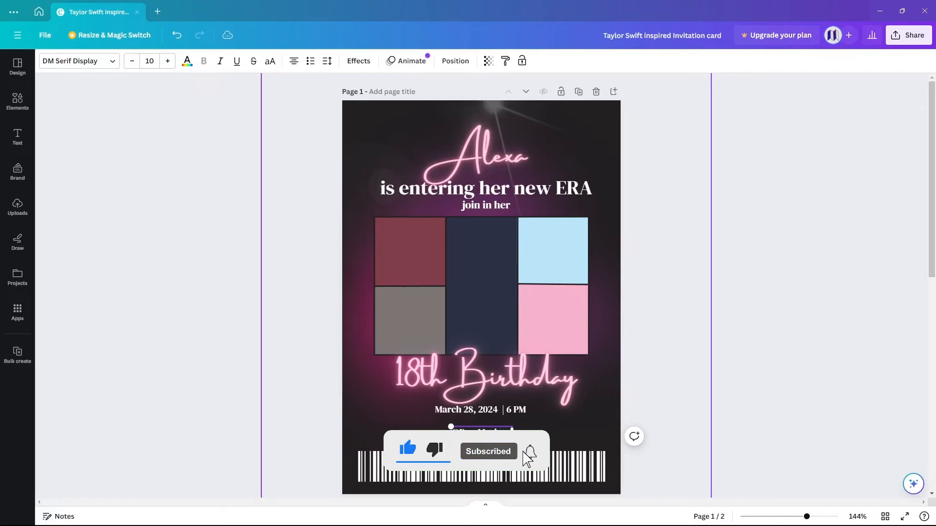
type("Evection Ha")
type("ll")
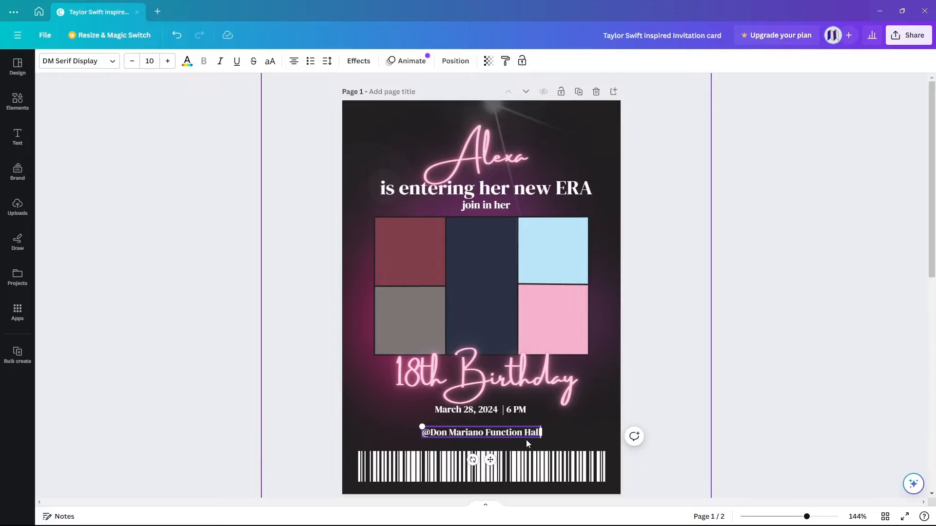
left_click_drag(477, 434, 481, 423)
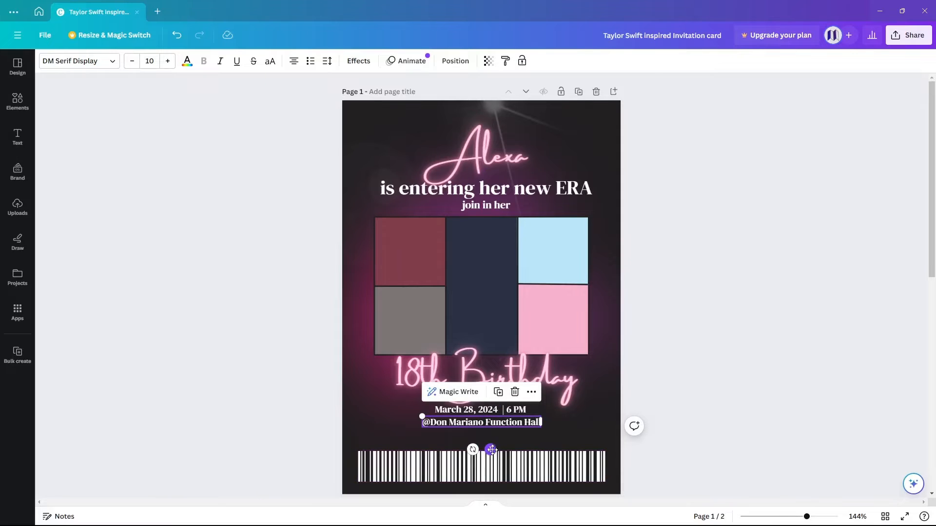
Step: Duplicate the venue line to just above the barcode and reword the copy as "SEE YOU THERE!"
left_click(498, 391)
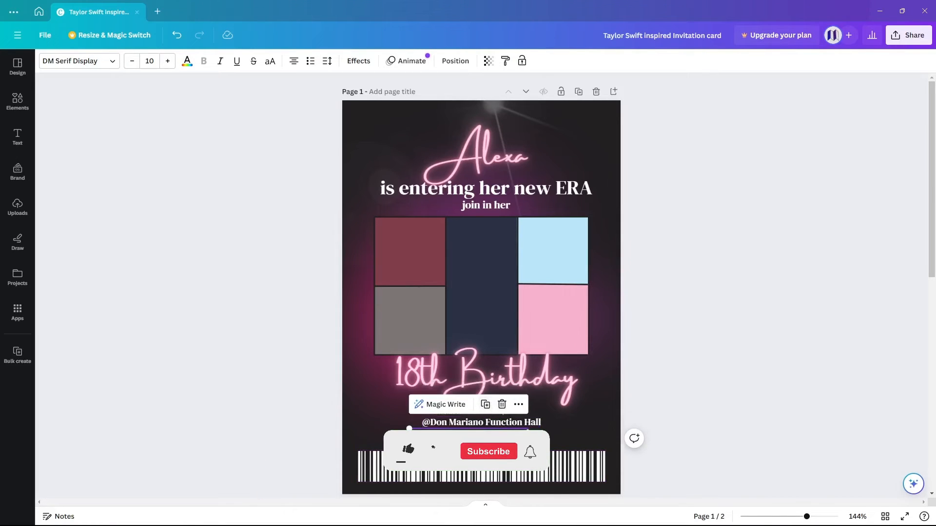
left_click_drag(477, 434, 489, 440)
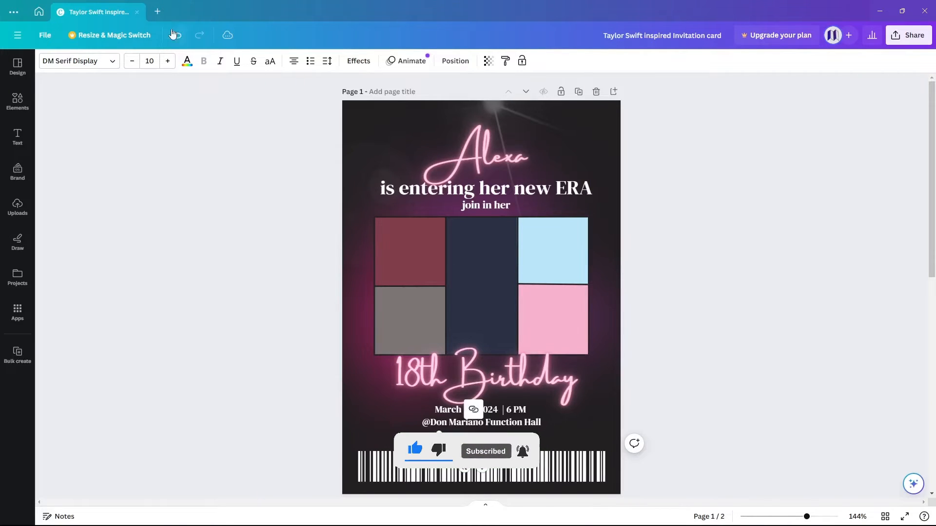
Step: Enlarge the "SEE YOU THERE!" text to size 20 and centre it between the venue line and the barcode
left_click(168, 61)
left_click(167, 61)
left_click(168, 60)
left_click(168, 61)
left_click(167, 61)
left_click(168, 61)
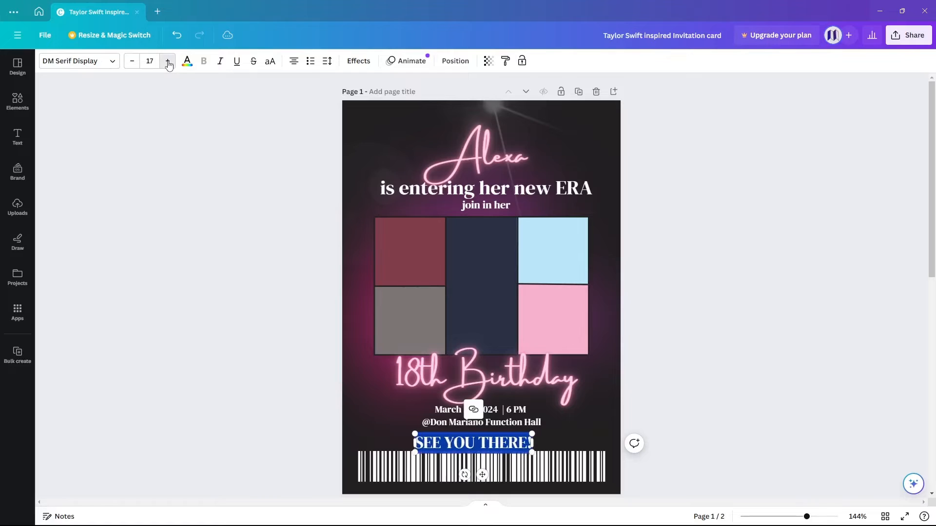
left_click(168, 61)
left_click(167, 61)
left_click(168, 61)
left_click_drag(482, 479, 481, 472)
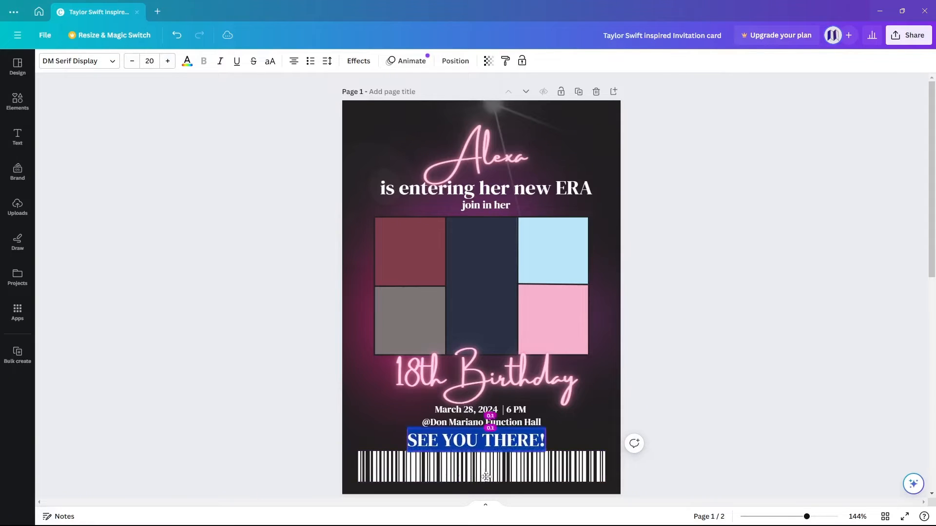
left_click(774, 409)
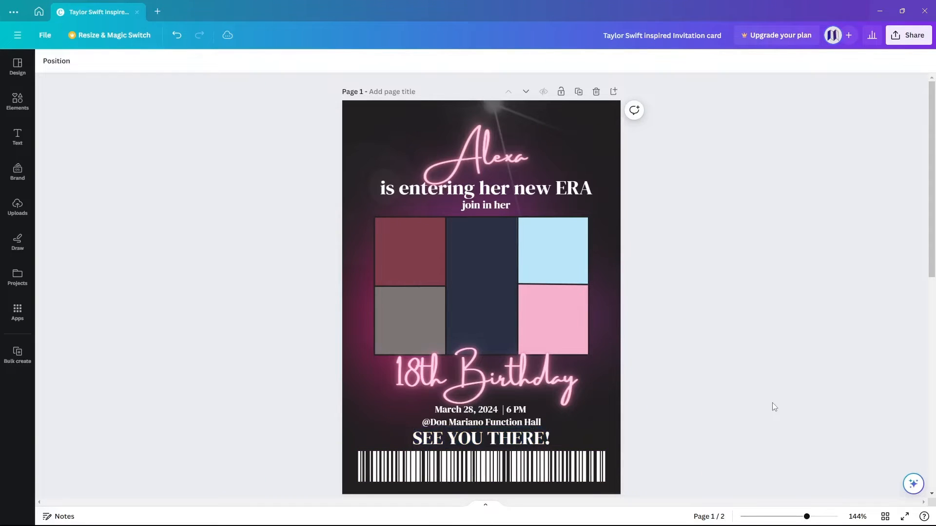
Step: Bring the neon "18th Birthday" and name text layers to the top of the layer stack
left_click(538, 375)
left_click(186, 180)
left_click(60, 60)
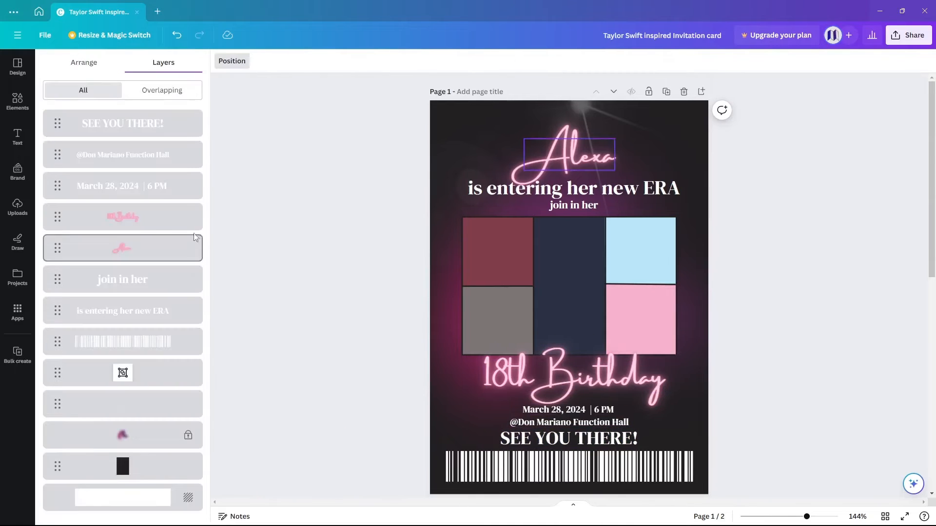
left_click_drag(146, 218, 144, 123)
left_click_drag(173, 252, 173, 154)
left_click(501, 466)
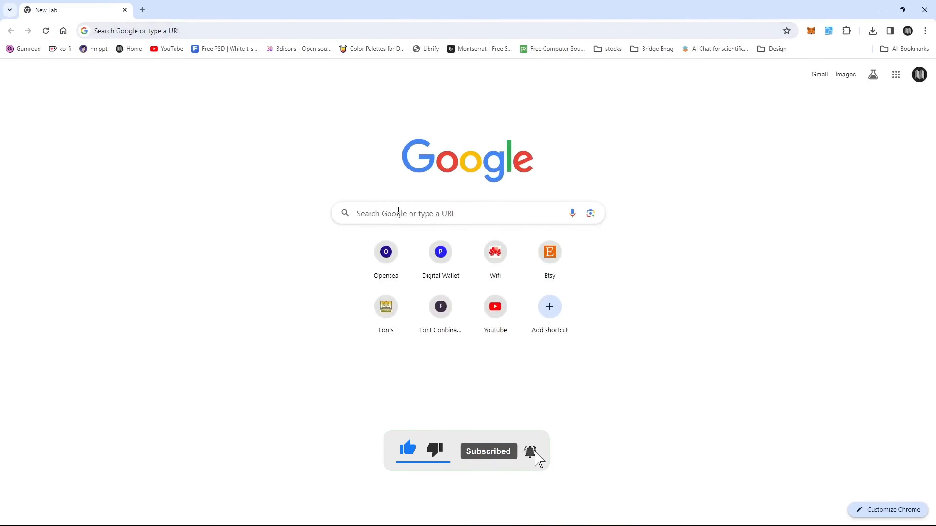
Step: In the web browser, search Google for "background remover" and open the remove.bg image upload page
left_click(397, 213)
left_click(401, 235)
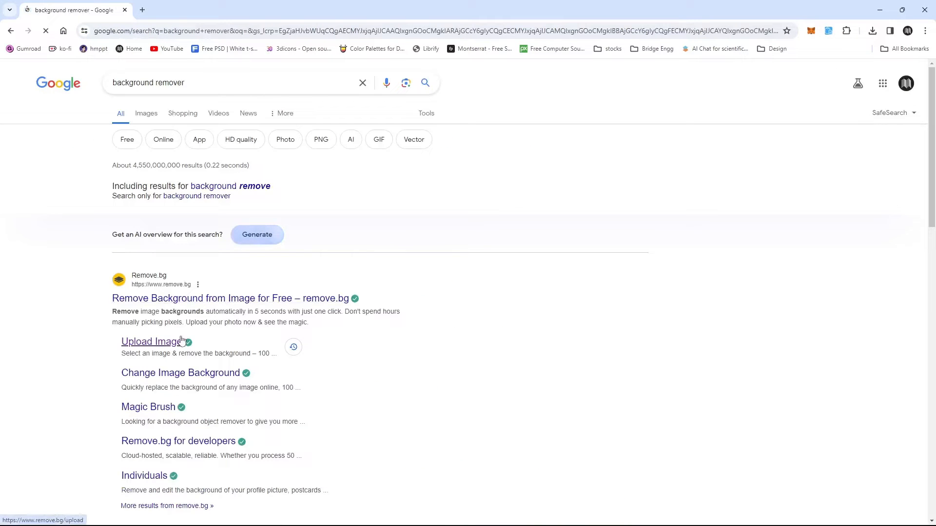
left_click(167, 346)
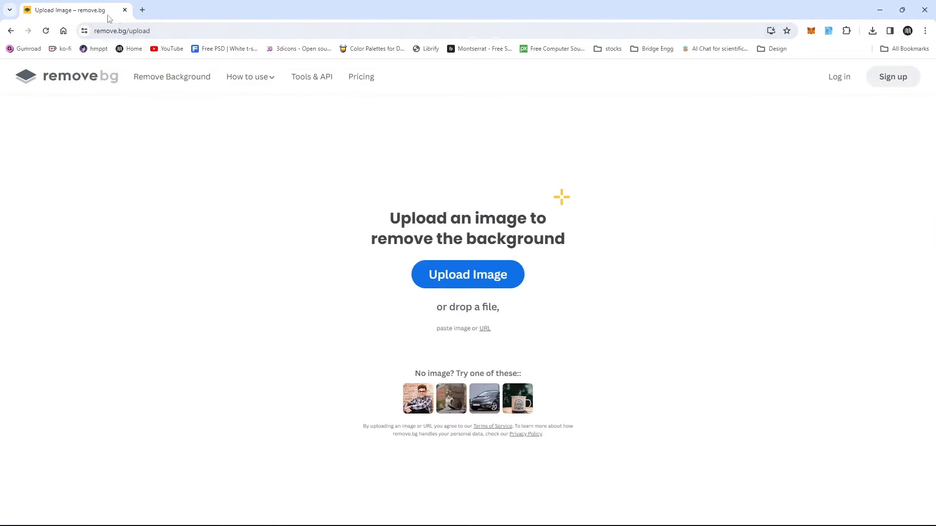
Step: Upload the "Taylor Swift Lockscreen" picture for background removal and try to download the HD cutout
left_click(441, 282)
scroll(265, 244, "down", 2)
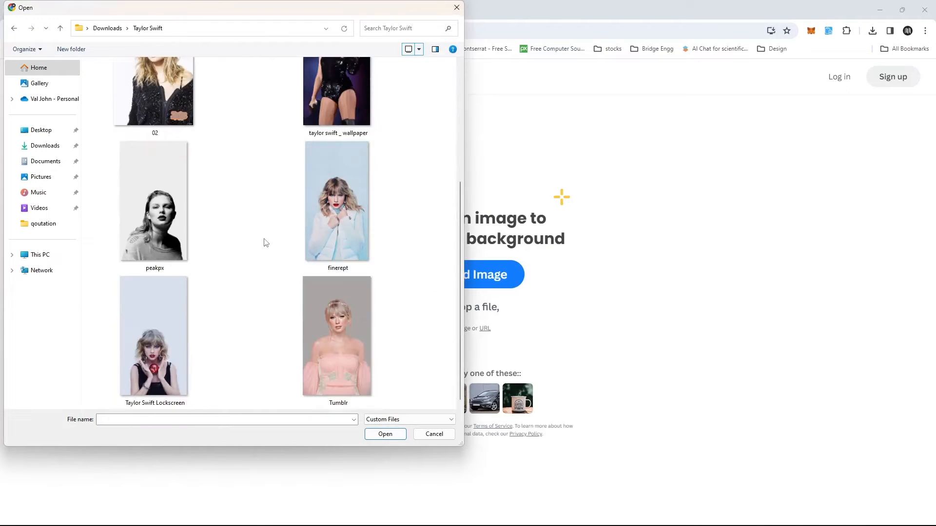
left_click(344, 351)
left_click(161, 346)
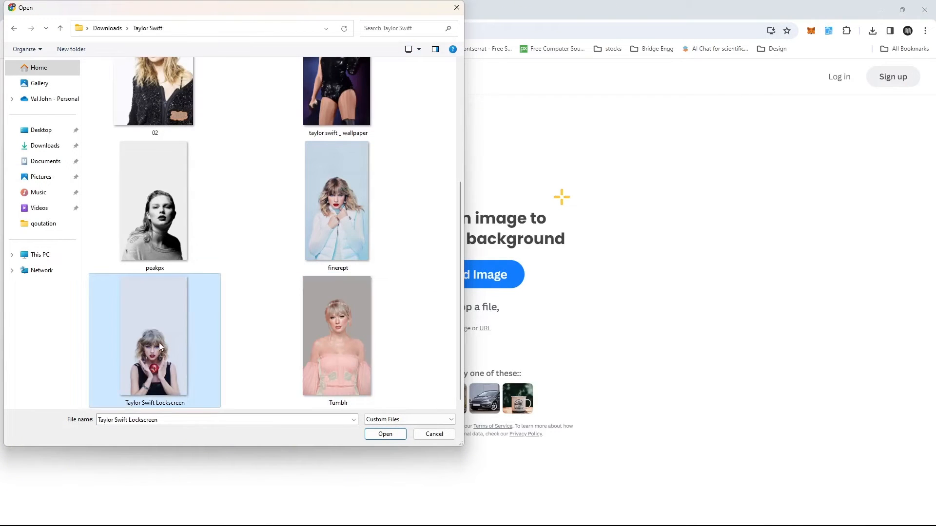
left_click(366, 434)
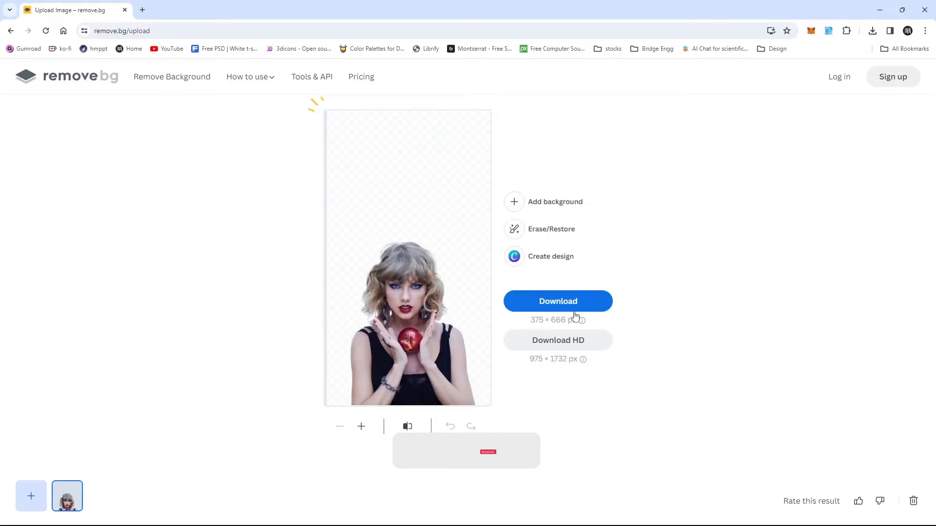
left_click(564, 348)
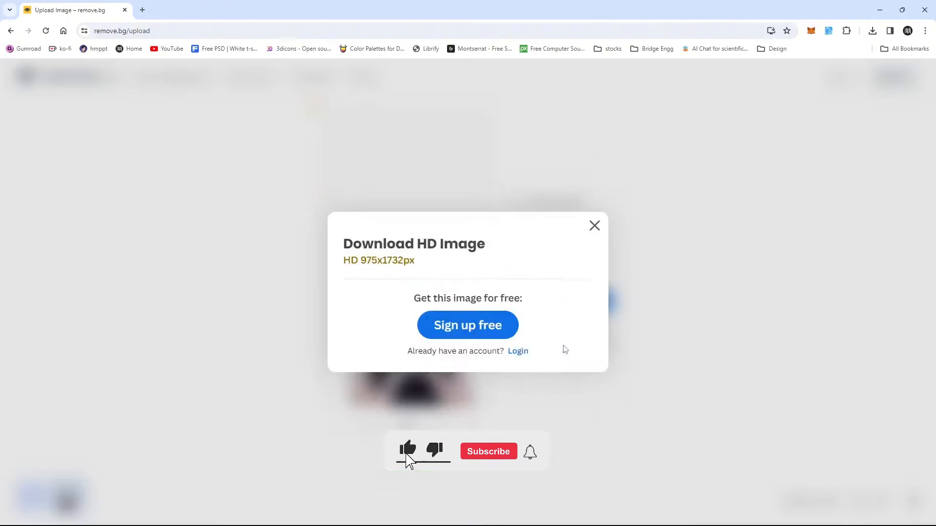
left_click(595, 139)
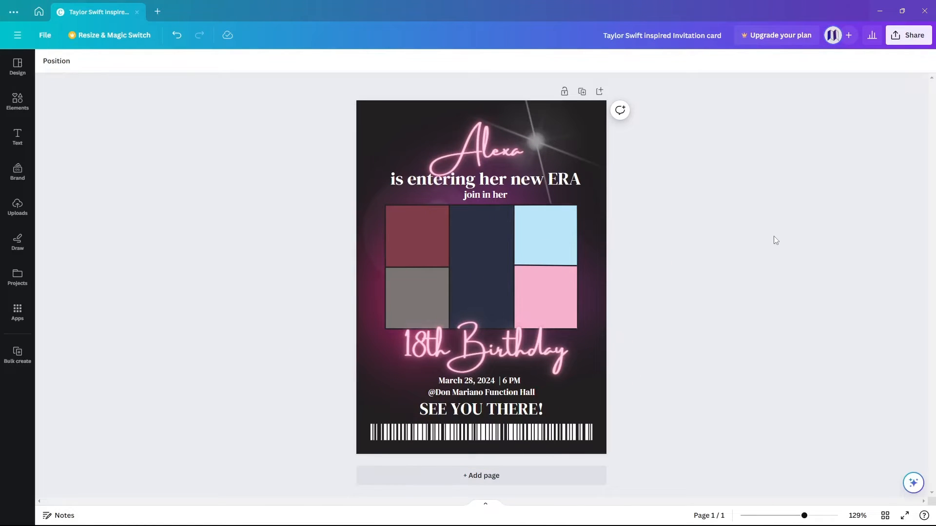
Step: Back in Canva, upload the five "removebg-preview" cutout images from the Taylor Swift downloads folder
left_click(7, 216)
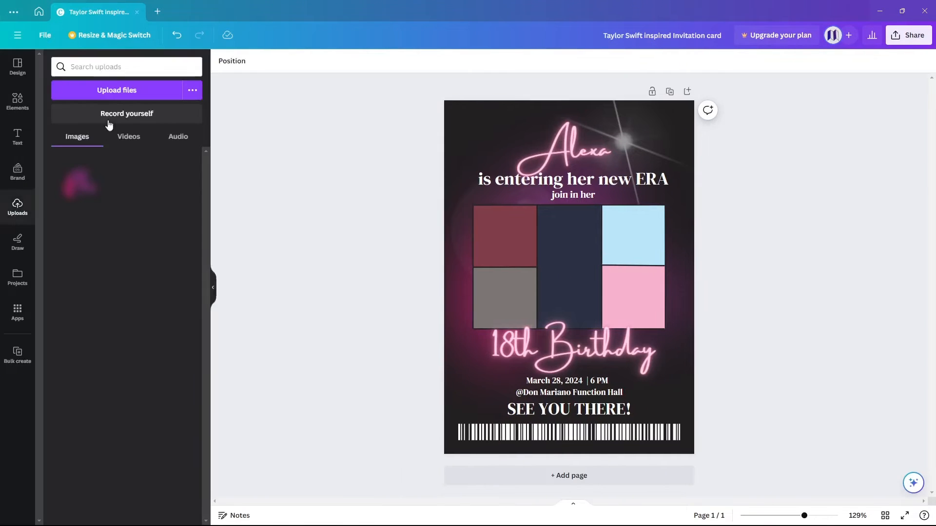
left_click(106, 90)
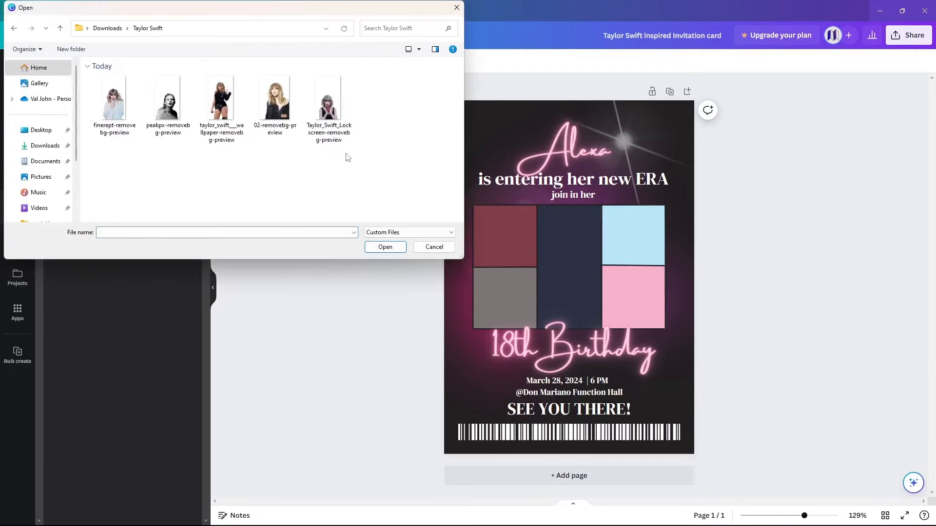
left_click_drag(348, 157, 132, 101)
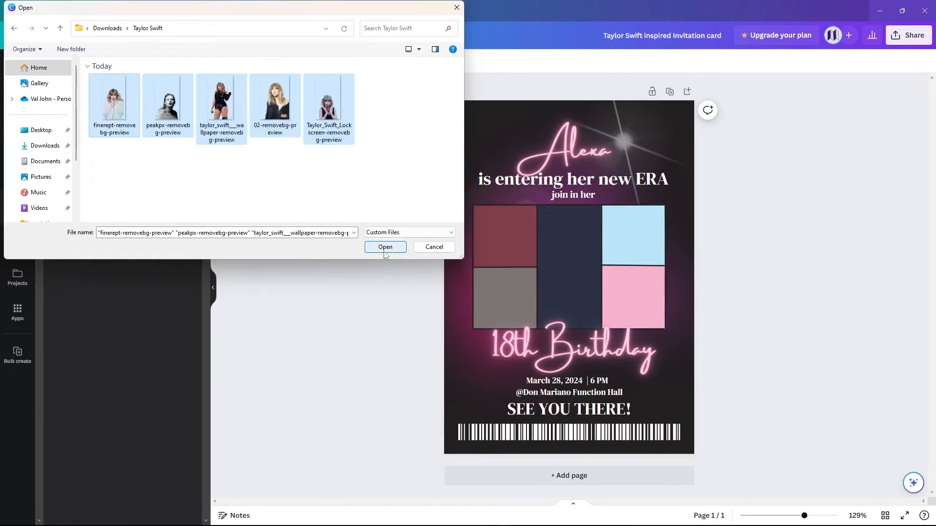
left_click(385, 248)
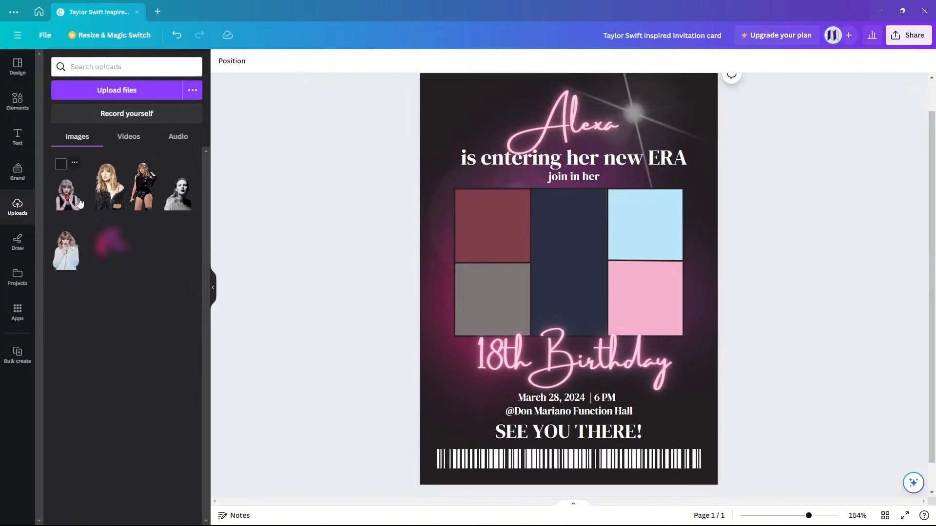
Step: Add the apple-holding cutout over the grid's maroon tile and apply the Dawn duotone effect to it
left_click(68, 194)
left_click_drag(563, 307, 542, 273)
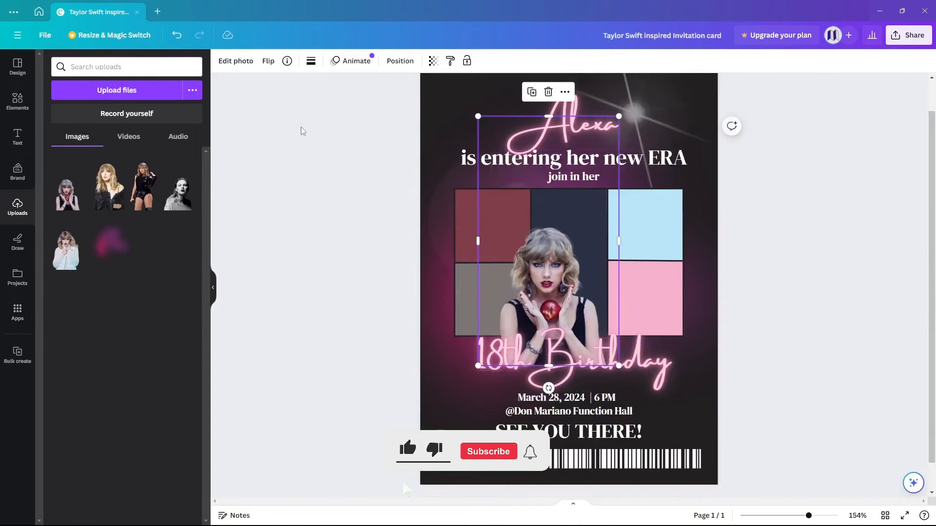
left_click(240, 68)
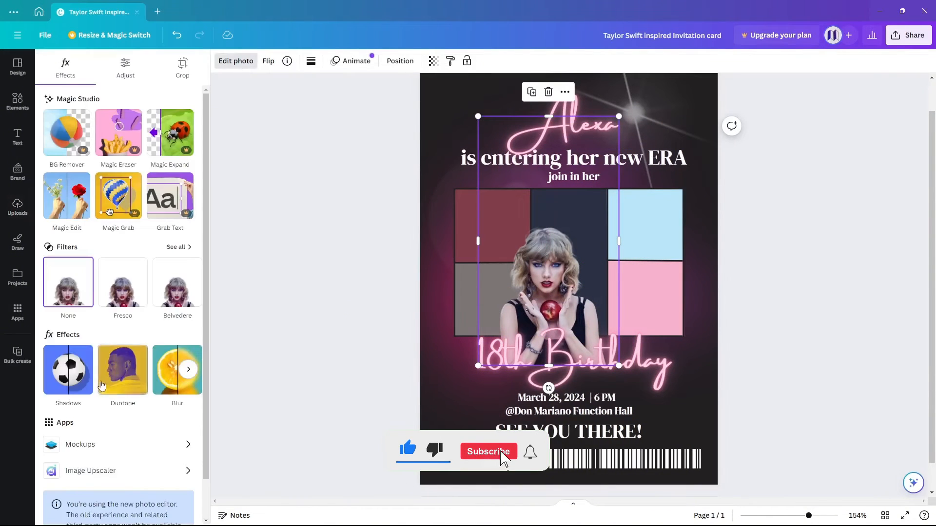
left_click(124, 381)
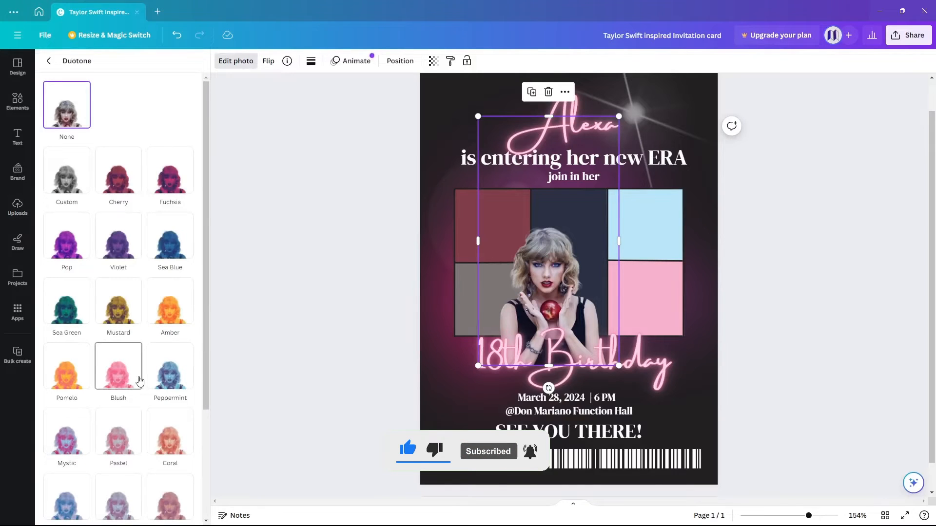
scroll(146, 385, "down", 2)
left_click(168, 398)
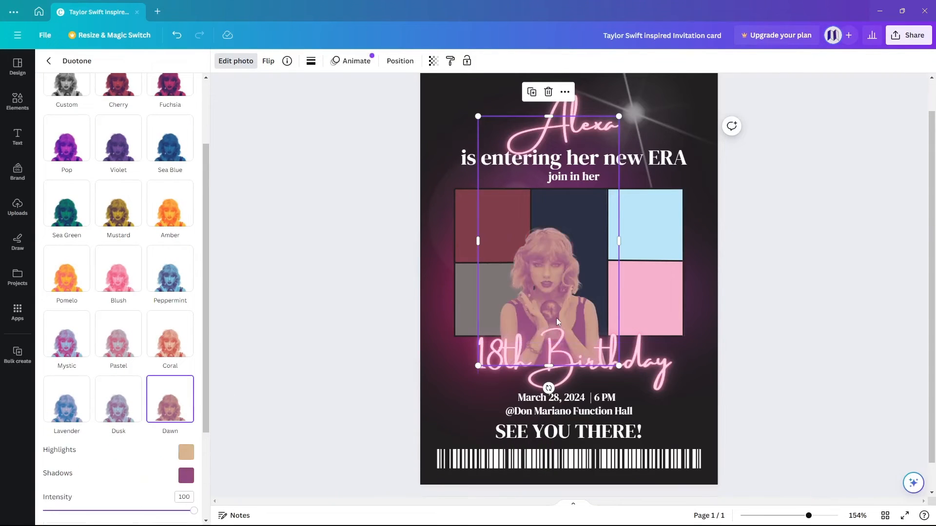
left_click_drag(556, 318, 526, 265)
Step: Browse the duotone presets, try Blush on the apple-holding cutout and undo it
scroll(135, 345, "down", 3)
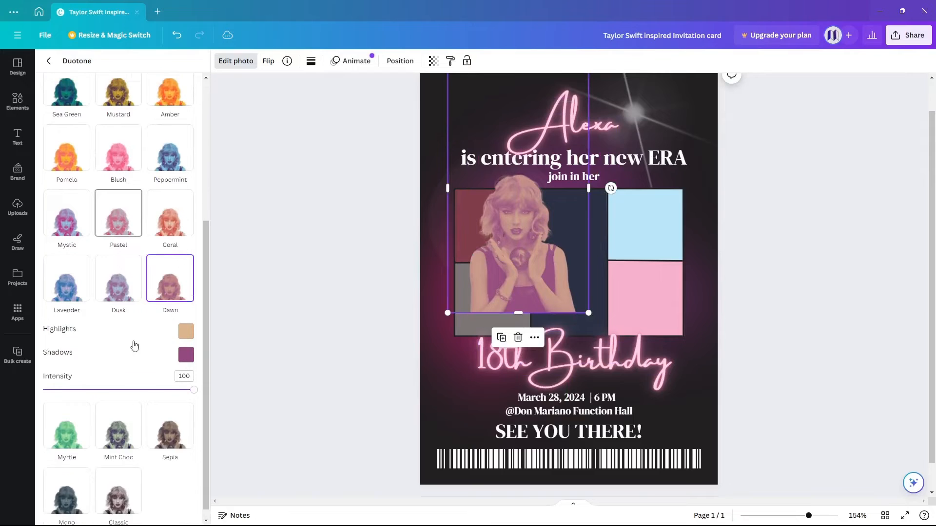
scroll(134, 345, "up", 3)
scroll(135, 345, "up", 1)
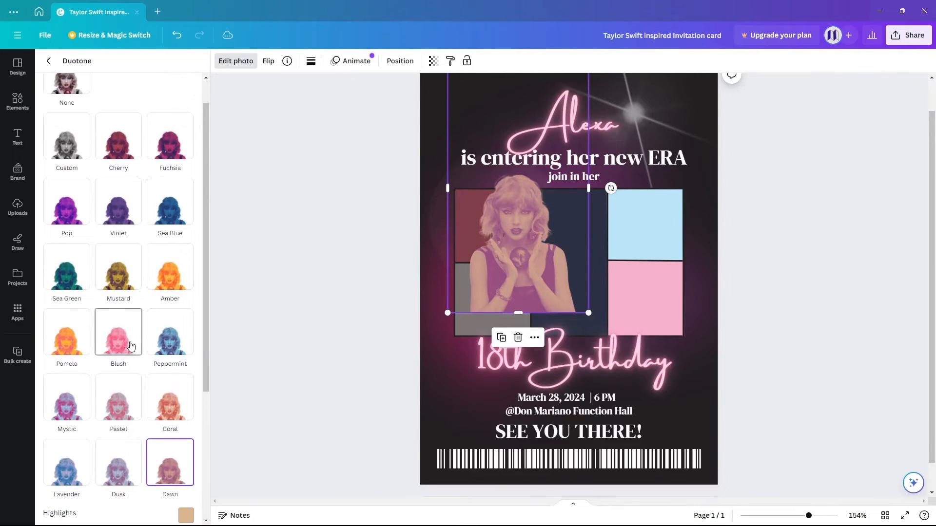
left_click(129, 345)
key("ctrl+z")
scroll(170, 451, "down", 2)
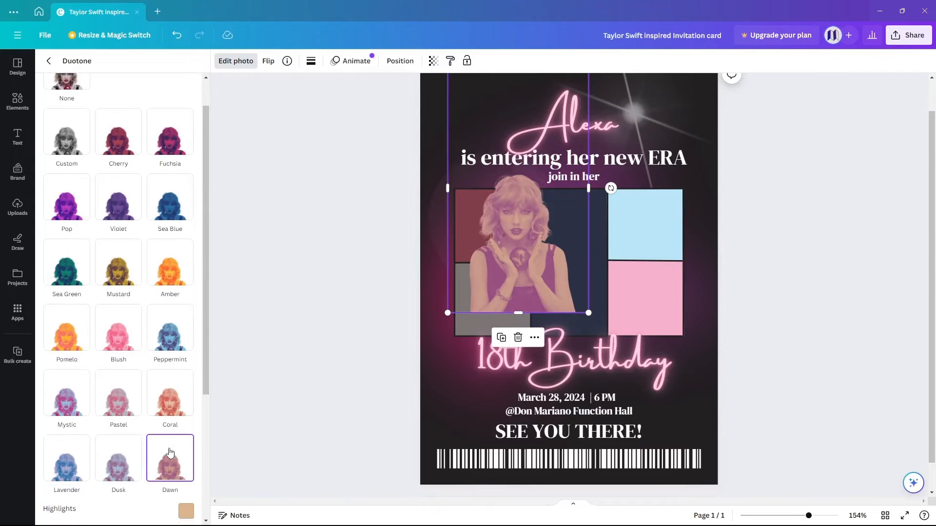
Step: Darken the duotone shadows of the apple-holding cutout to #471C3B and crop the image to a 1:1 ratio around the figure
left_click(185, 444)
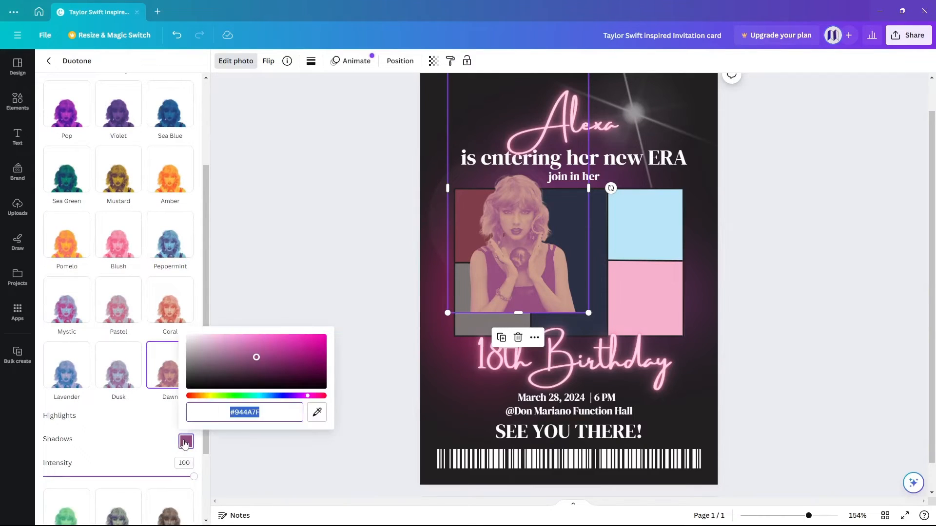
left_click(267, 372)
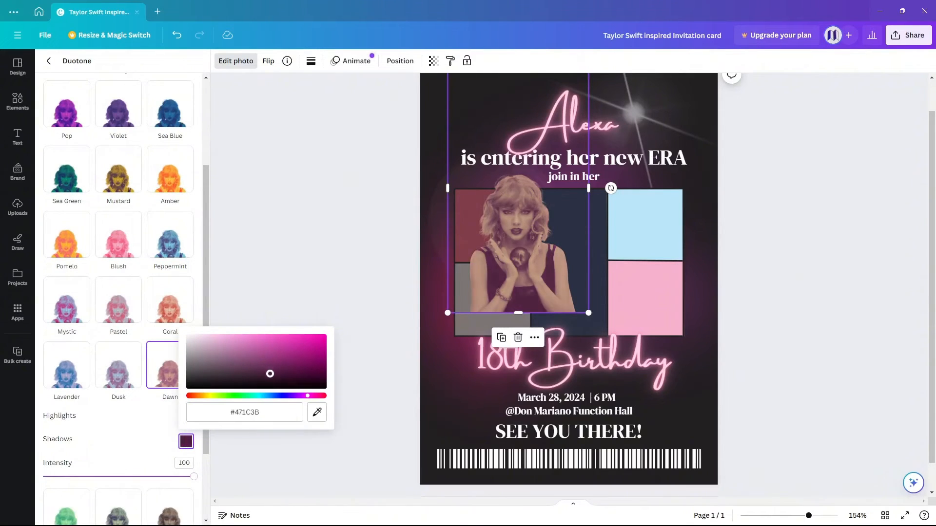
double_click(516, 262)
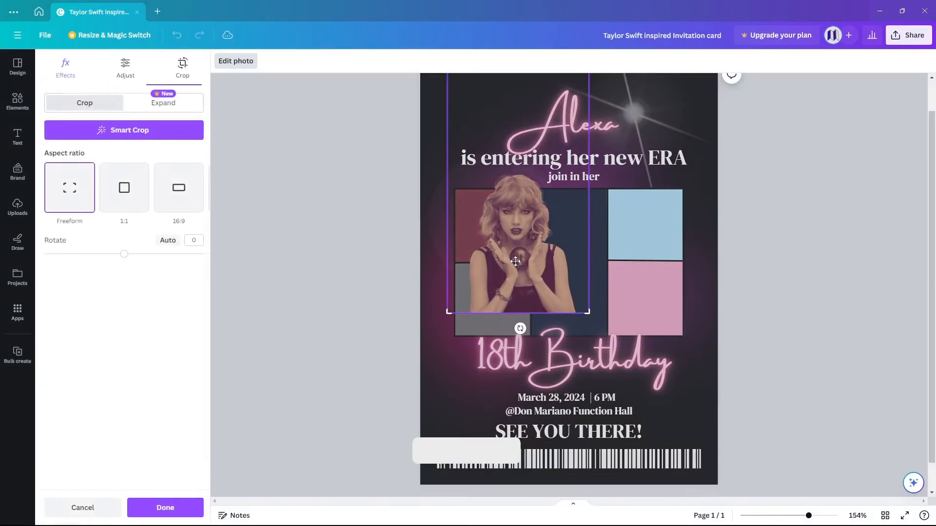
left_click(122, 188)
left_click_drag(509, 221, 508, 168)
left_click(354, 247)
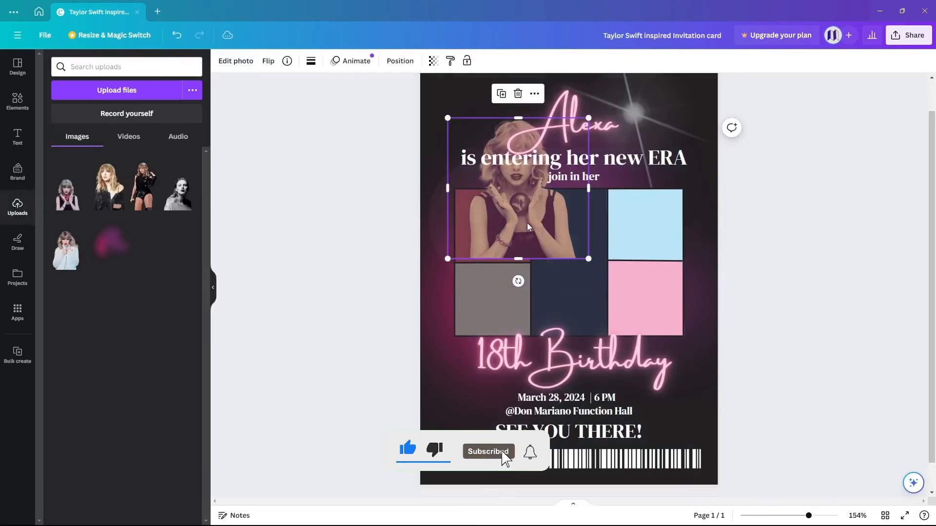
Step: Shrink the apple-holding cutout and fit it inside the grid's maroon tile
left_click_drag(448, 117, 500, 234)
scroll(500, 235, "up", 3, "ctrl")
scroll(500, 235, "up", 2, "ctrl")
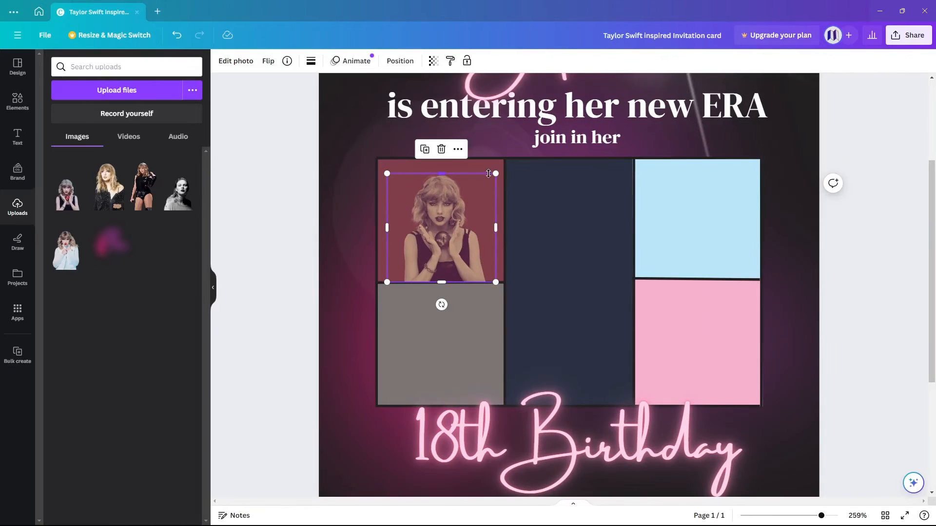
left_click_drag(497, 173, 504, 165)
left_click_drag(451, 216, 445, 216)
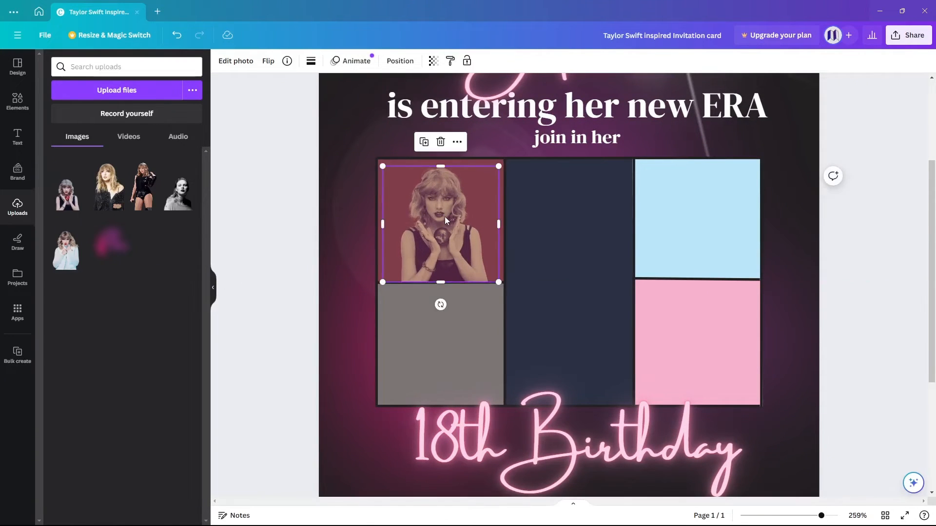
Step: Reapply the Dawn duotone to the apple-holding cutout and set its shadows colour to #301829
left_click(236, 61)
left_click(122, 375)
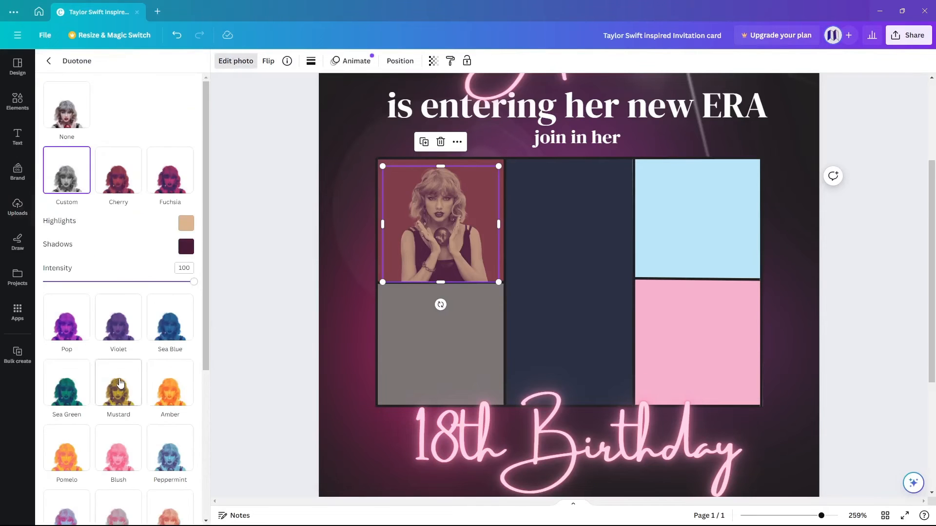
scroll(130, 385, "down", 3)
scroll(133, 370, "up", 3)
scroll(133, 370, "down", 5)
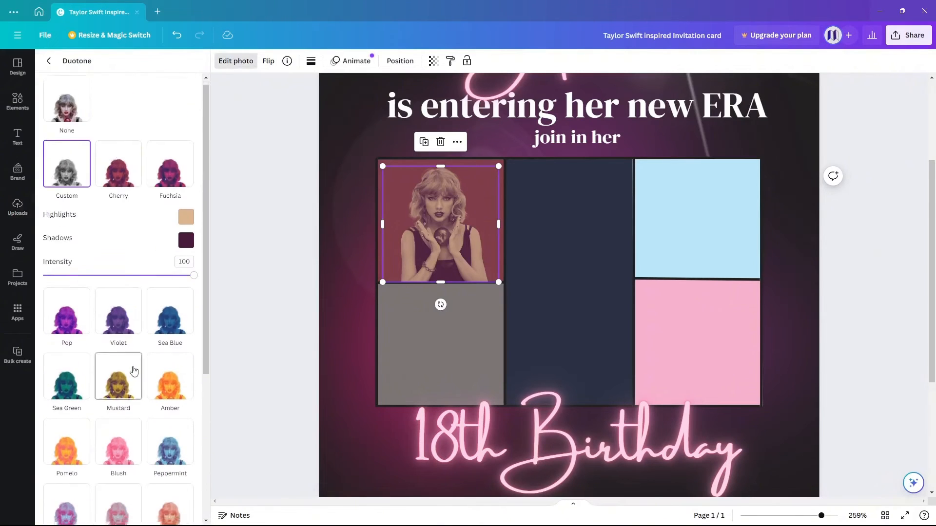
left_click(174, 361)
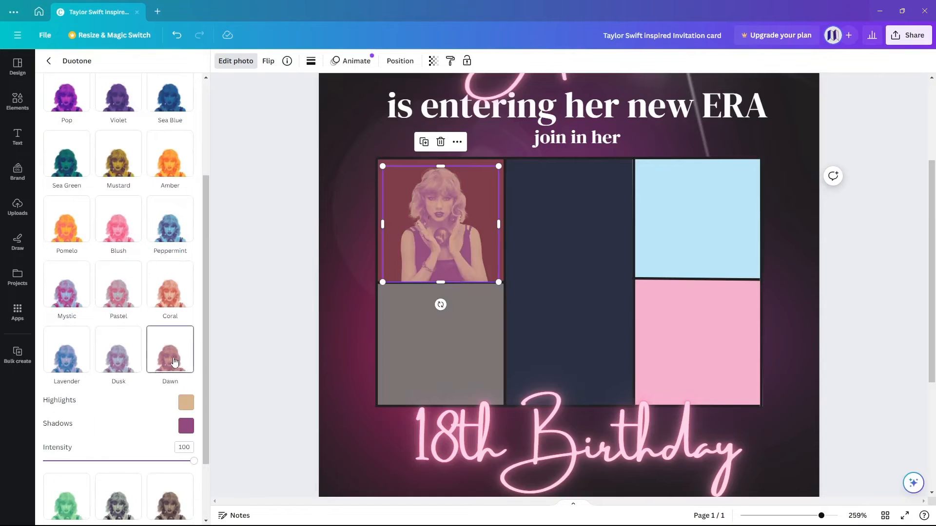
left_click(186, 426)
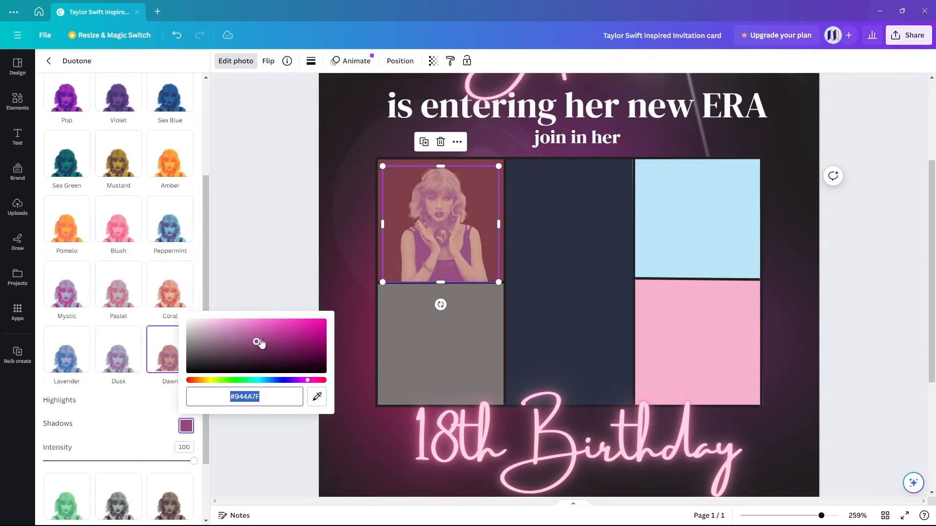
left_click_drag(257, 343, 256, 361)
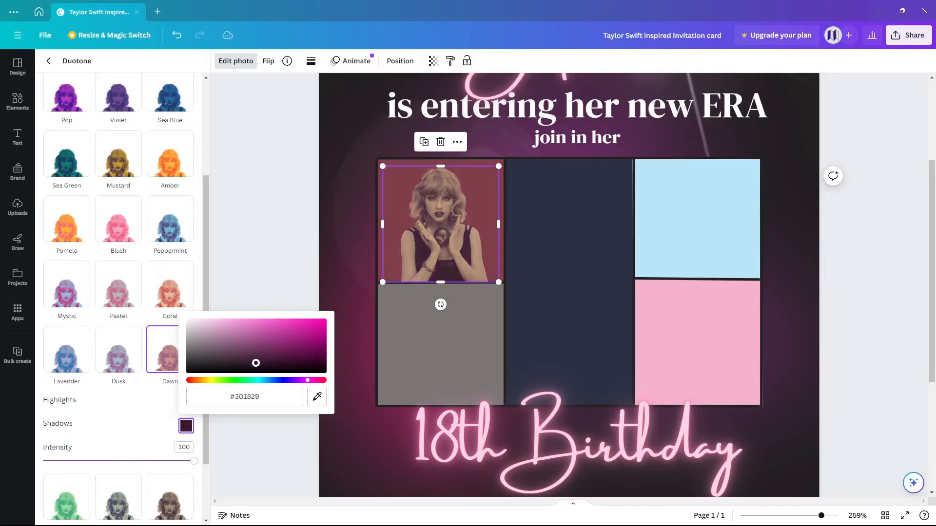
left_click(273, 273)
left_click(273, 273)
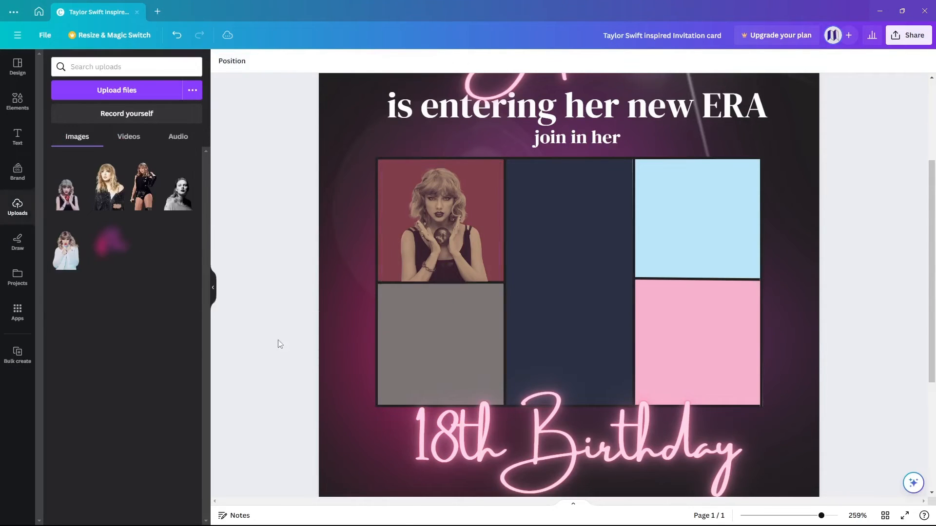
Step: Add the black sequined jacket cutout from the uploads and apply the Sea Blue duotone to it
left_click(110, 186)
left_click(125, 382)
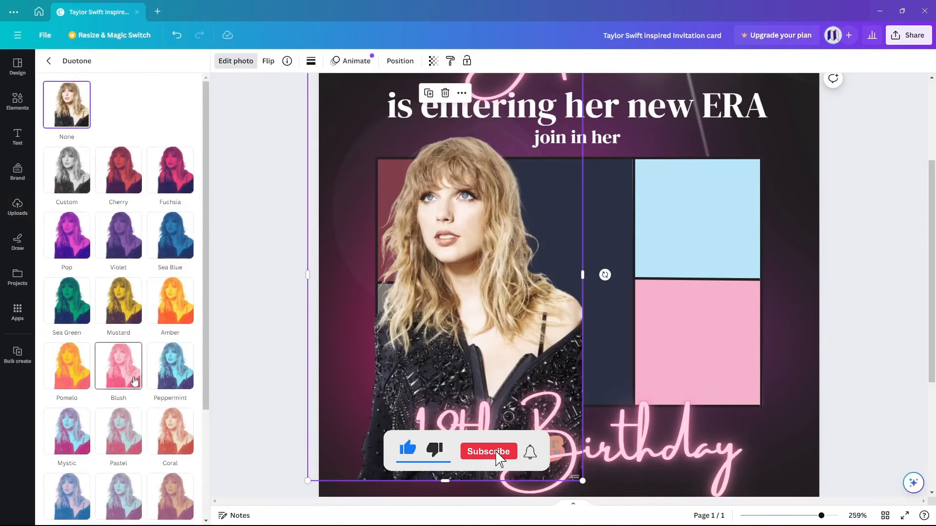
left_click(174, 243)
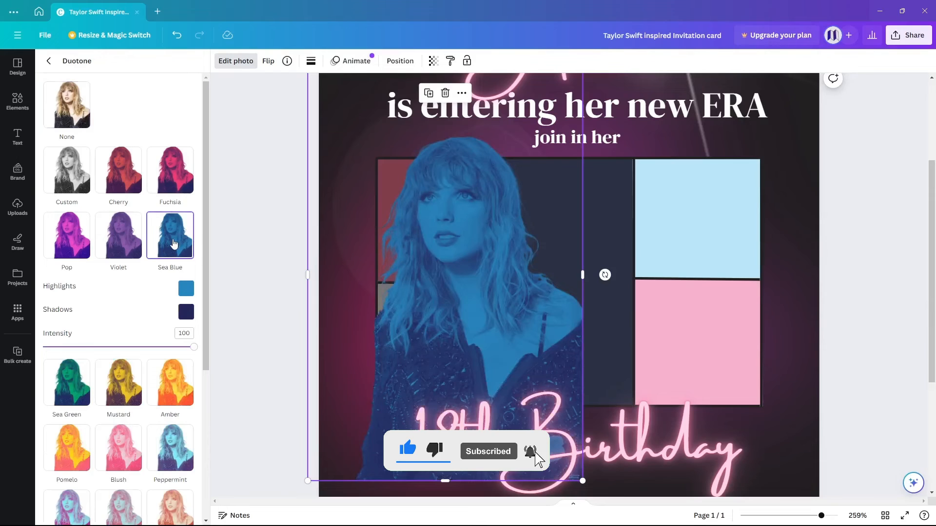
Step: Crop the sequined jacket cutout to a 1:1 ratio framing the head and shoulders
double_click(481, 327)
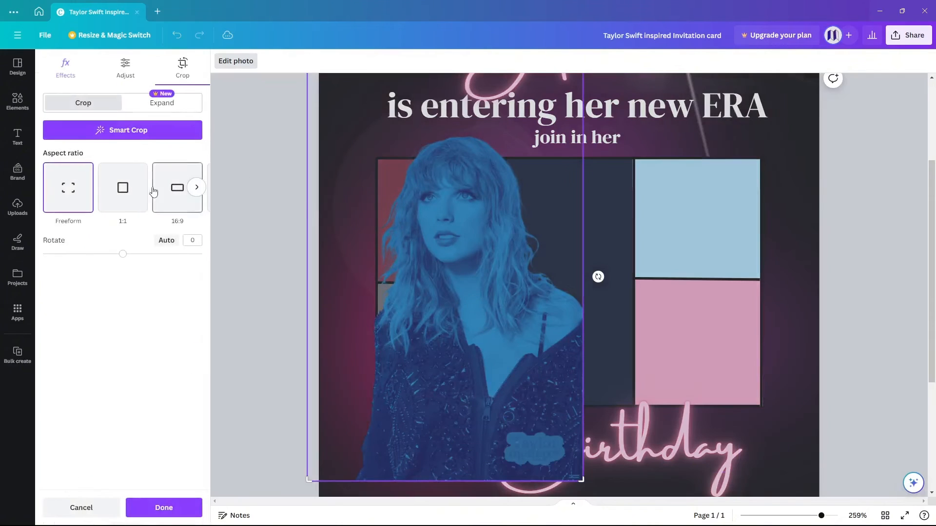
left_click(123, 189)
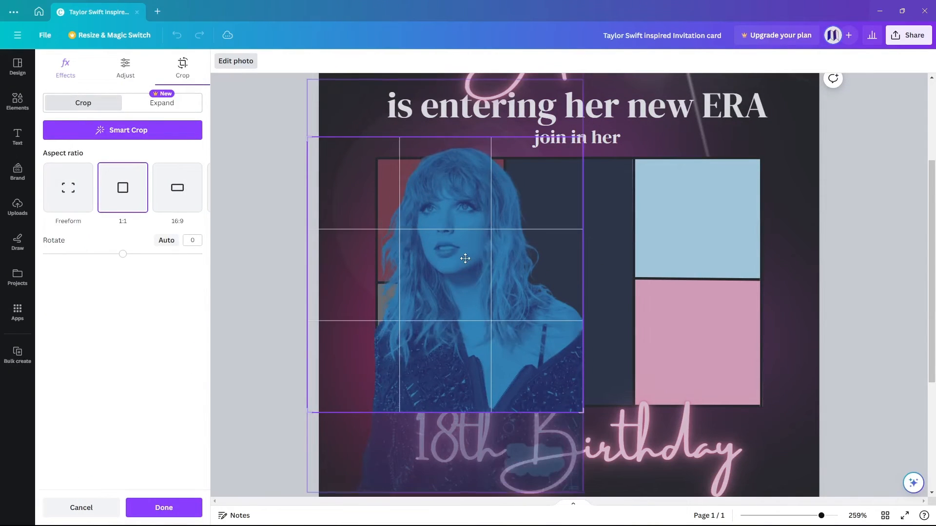
left_click_drag(465, 258, 465, 259)
key("Return")
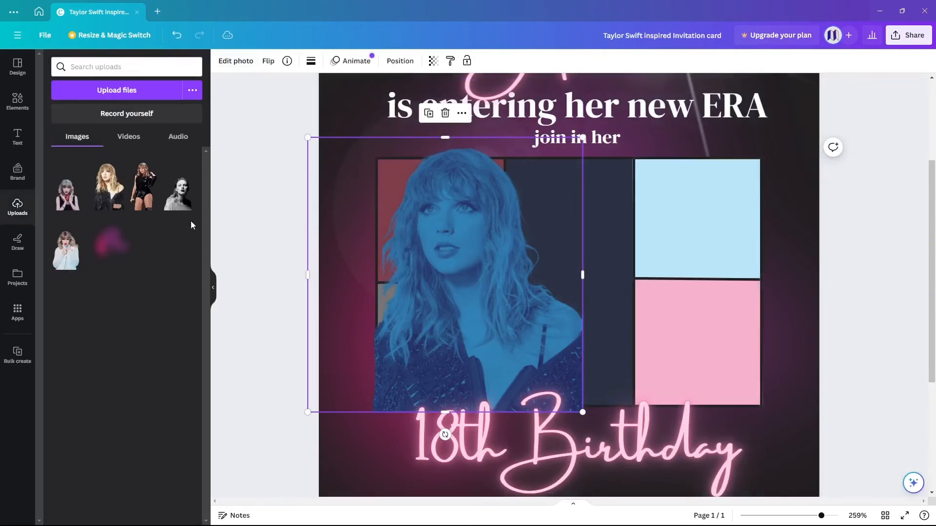
Step: Set the sequined jacket cutout's duotone shadows to #000000 and its highlights to the pale blue #A6CADF
left_click(227, 64)
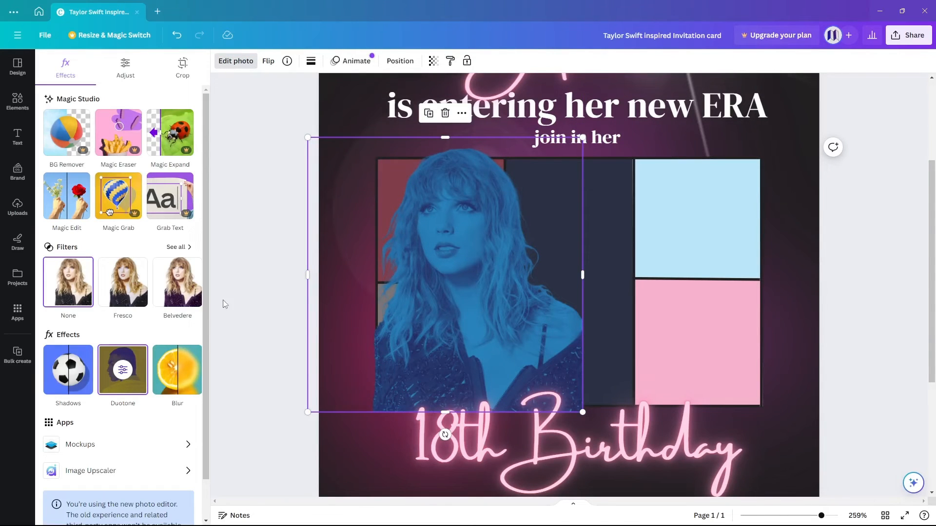
left_click(136, 362)
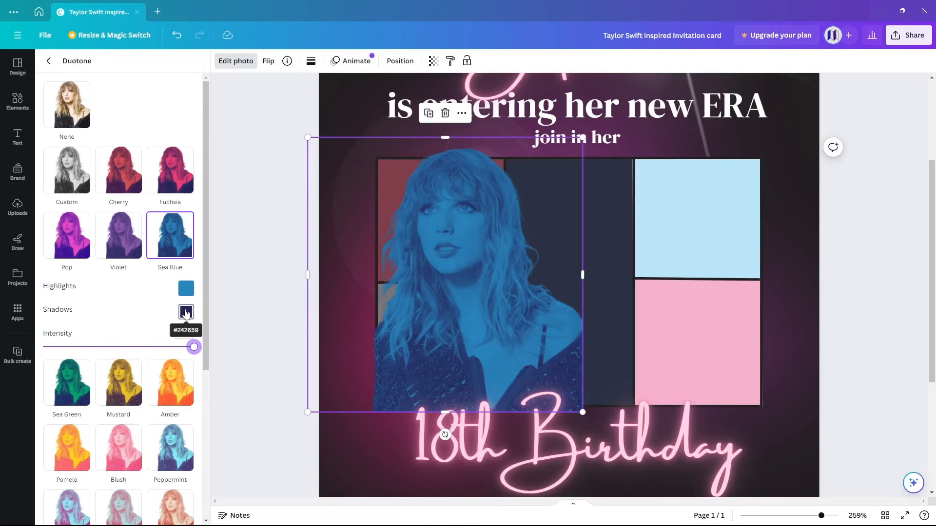
left_click(186, 312)
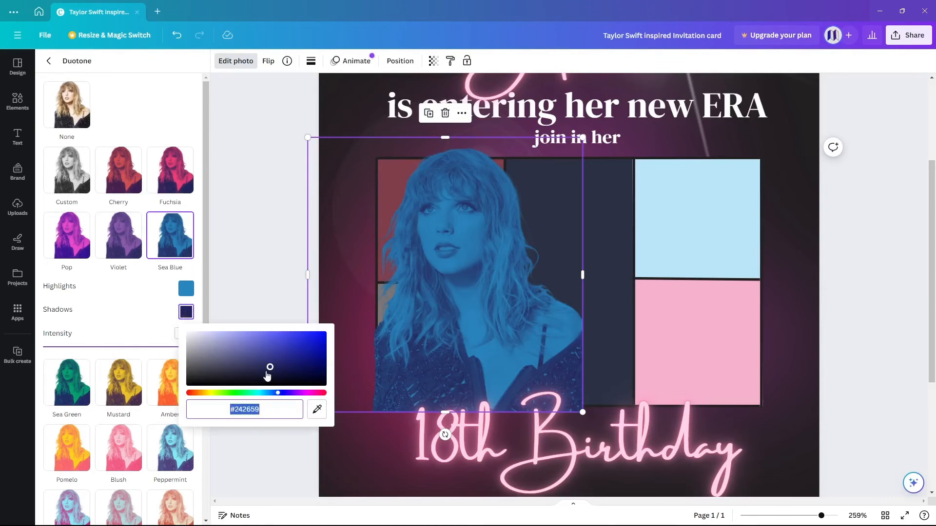
left_click_drag(270, 367, 278, 383)
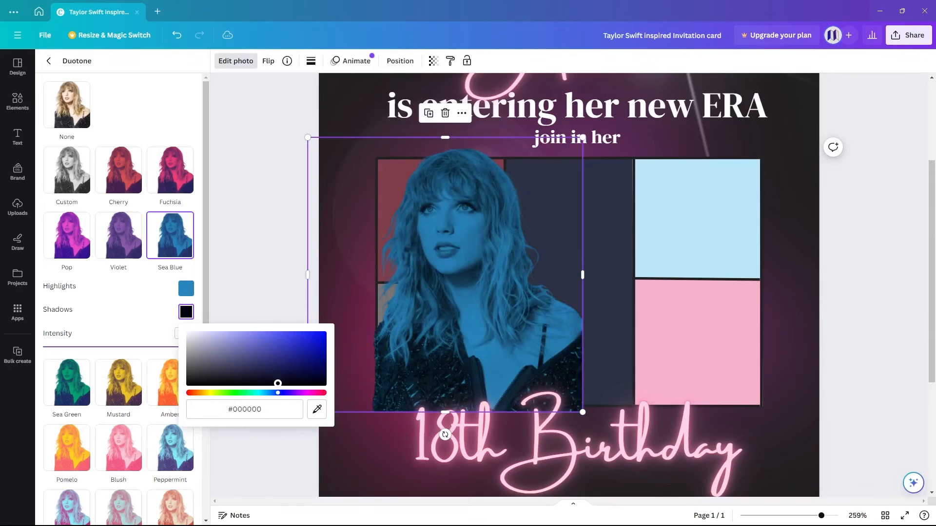
left_click(183, 292)
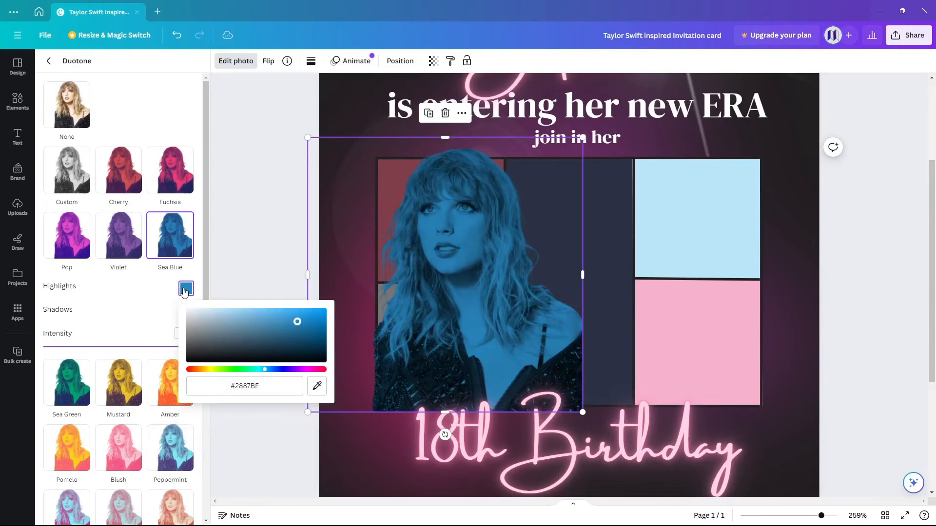
left_click_drag(292, 321, 230, 315)
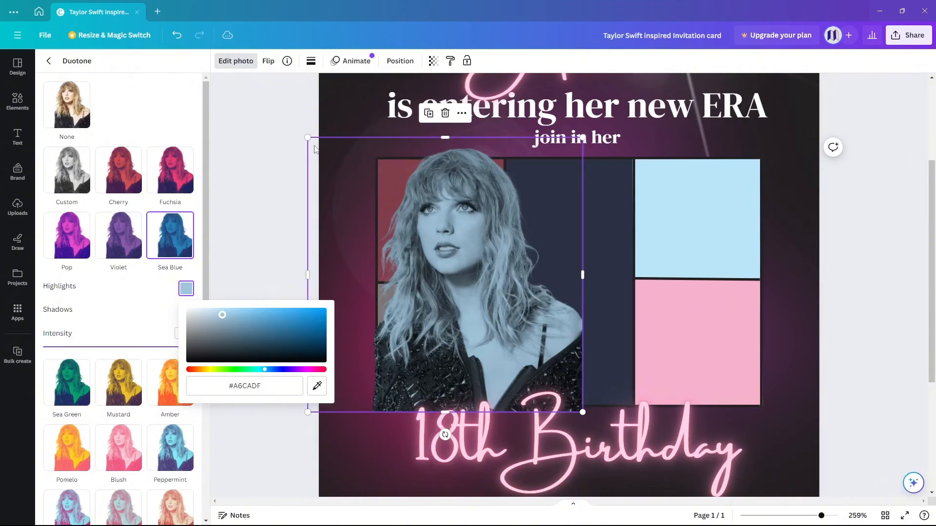
Step: Shrink the sequined jacket cutout and place it over the grid's light blue tile
left_click_drag(307, 138, 467, 296)
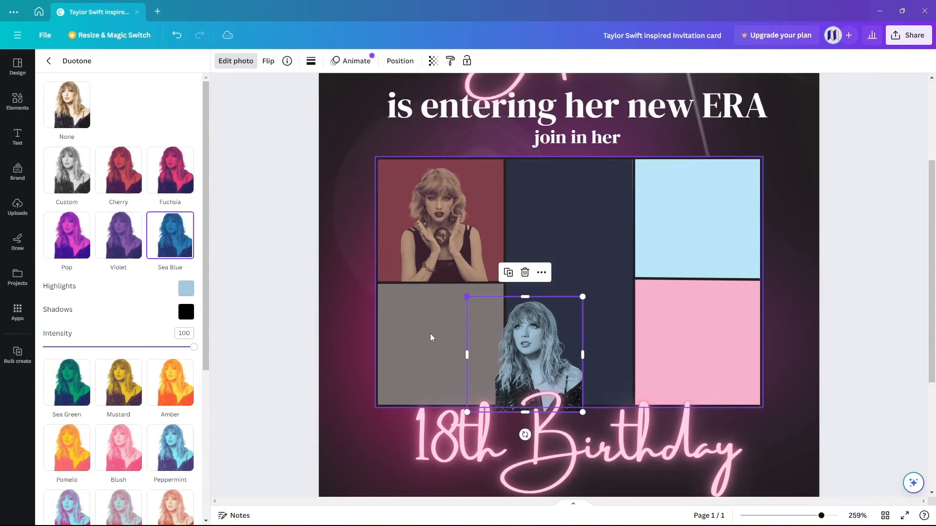
left_click_drag(535, 338, 691, 219)
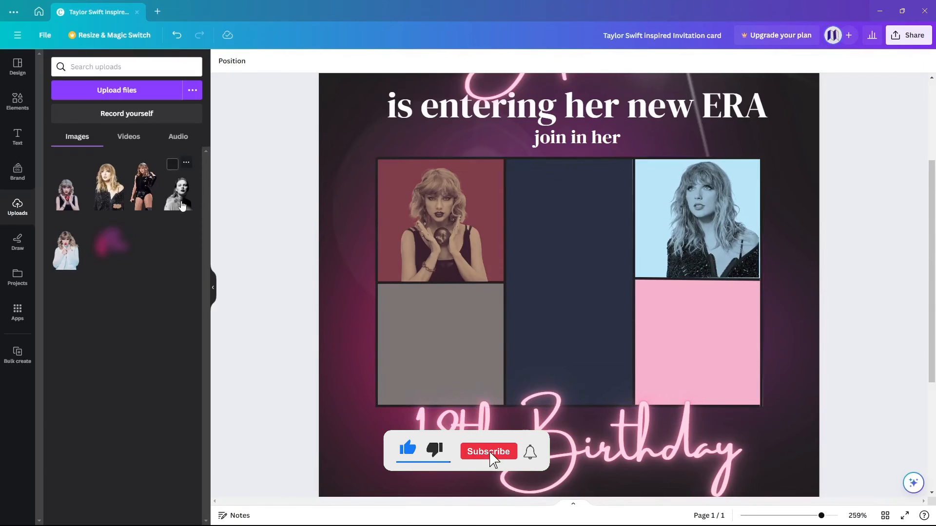
Step: Add the black-and-white portrait cutout over the grid's grey tile and resize it to fit
left_click_drag(182, 205, 440, 344)
left_click_drag(378, 285, 386, 296)
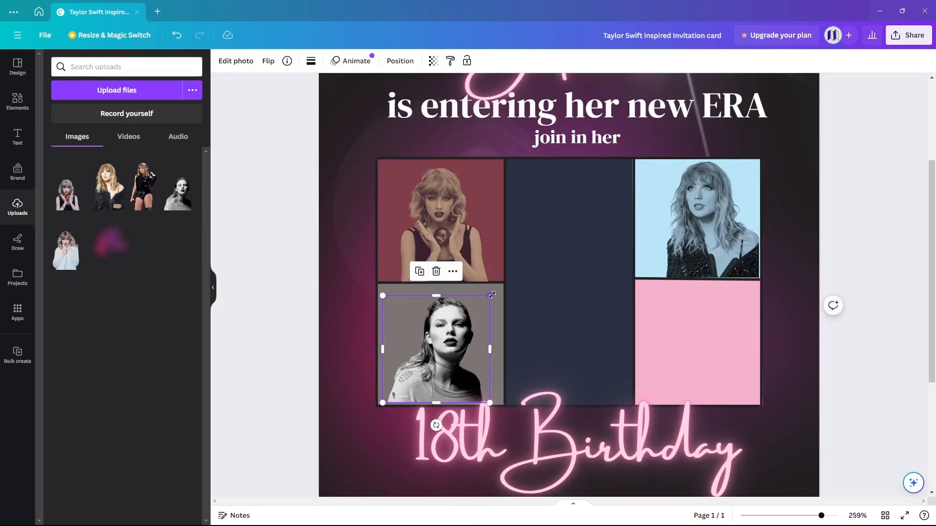
left_click_drag(490, 295, 498, 291)
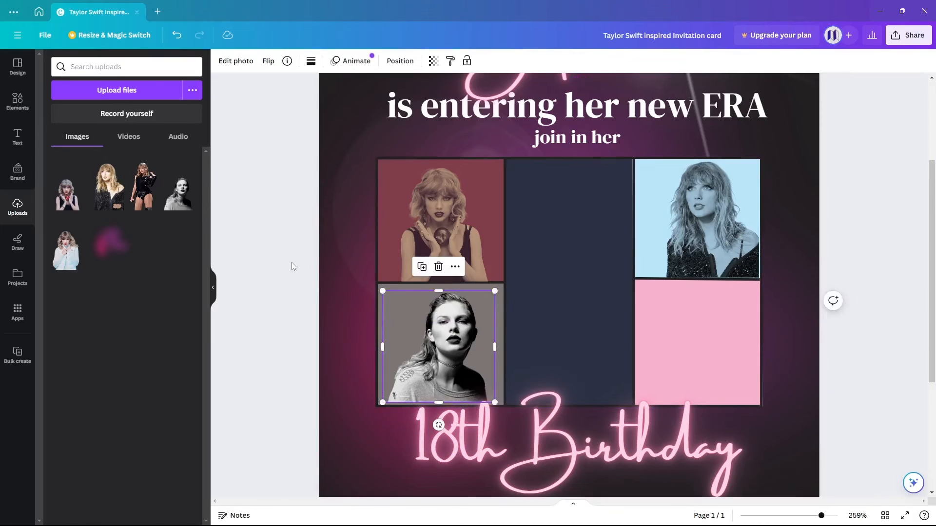
left_click(292, 262)
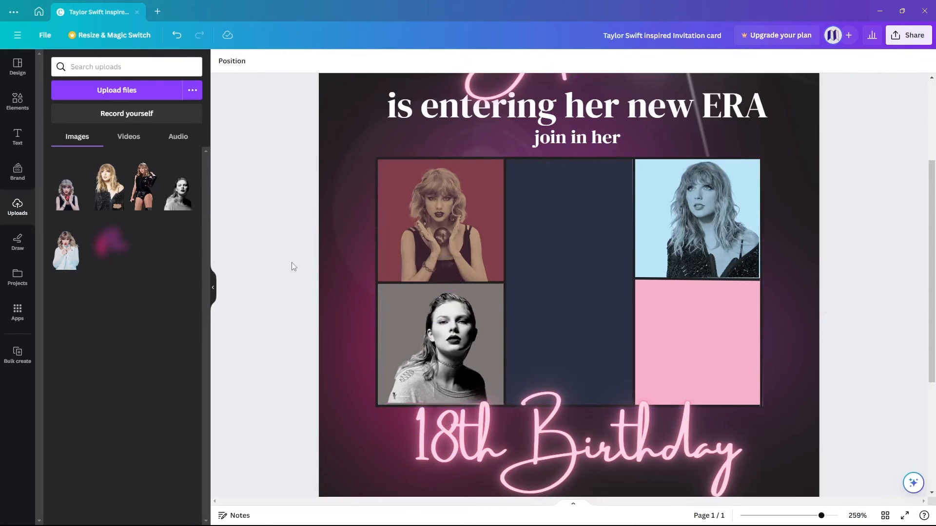
Step: Add the white jacket cutout from the uploads and crop it to a 1:1 ratio around the upper body
left_click(64, 253)
left_click_drag(570, 317, 544, 276)
double_click(543, 277)
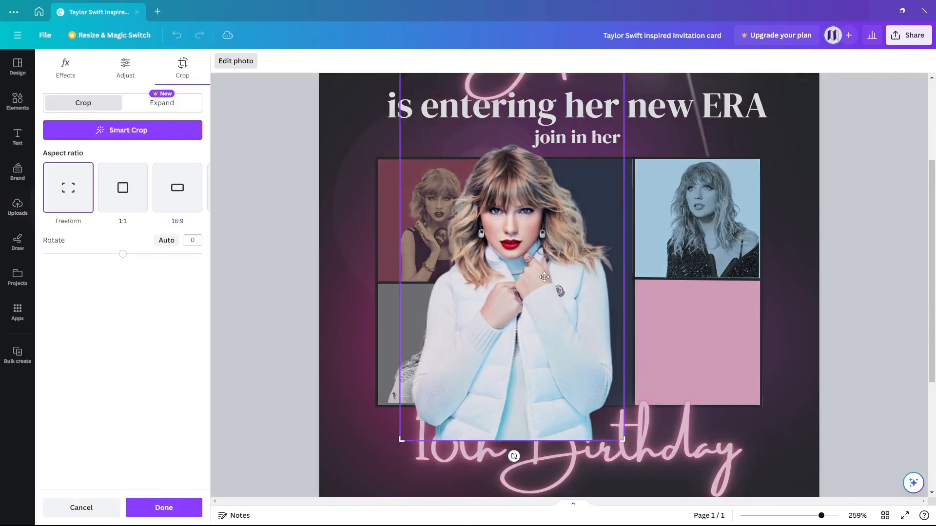
left_click(138, 197)
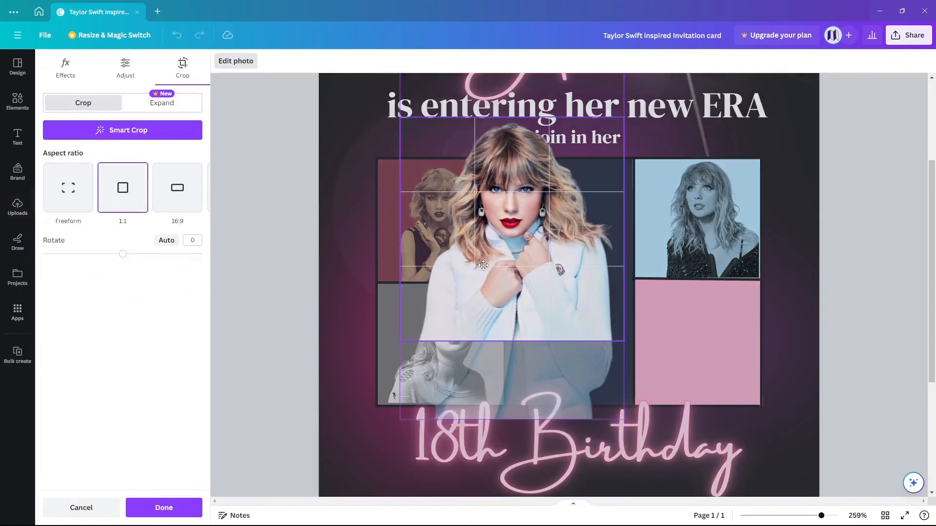
left_click(319, 272)
Step: Scale down the white jacket cutout and position it over the grid's pink tile
left_click_drag(406, 175, 546, 241)
left_click_drag(540, 185, 621, 307)
left_click_drag(708, 371, 711, 365)
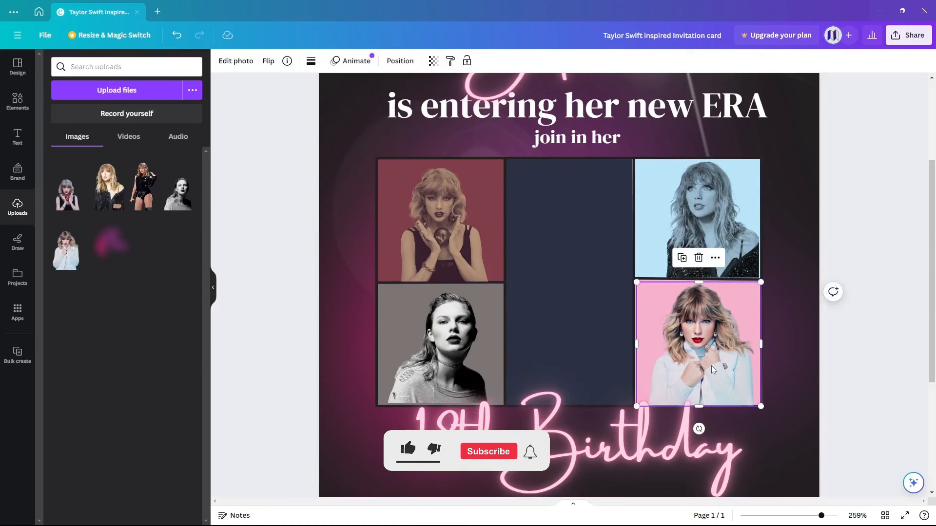
Step: Apply the Blush duotone to the white jacket cutout and set its shadows colour to #501426
left_click(236, 61)
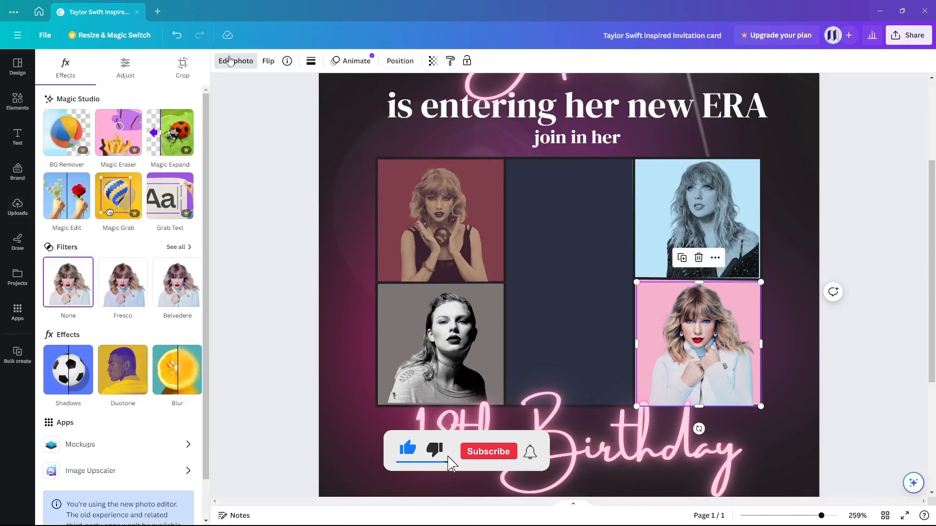
left_click(122, 370)
left_click(118, 366)
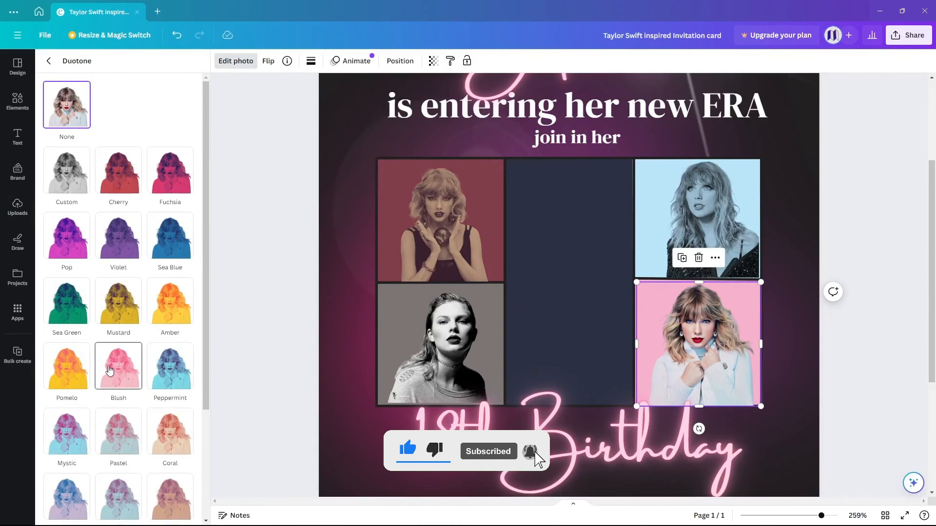
left_click(186, 442)
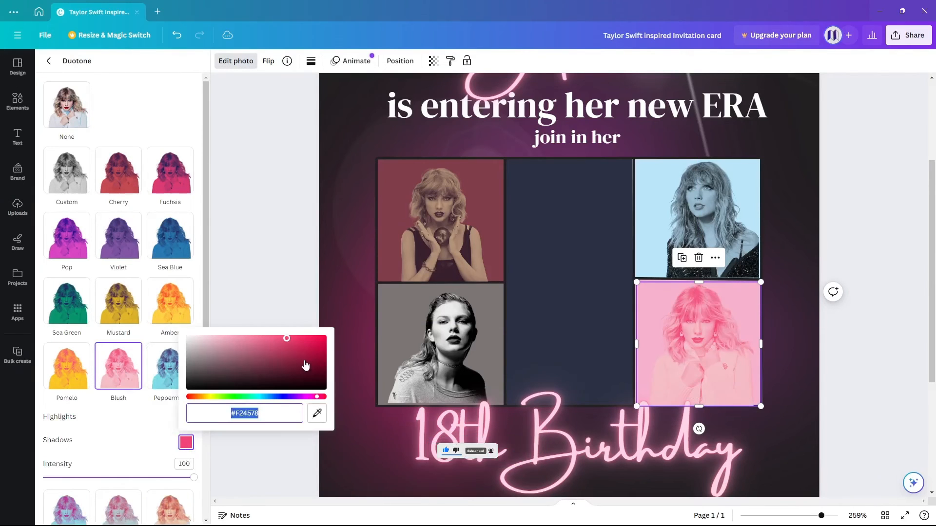
left_click_drag(288, 344, 292, 373)
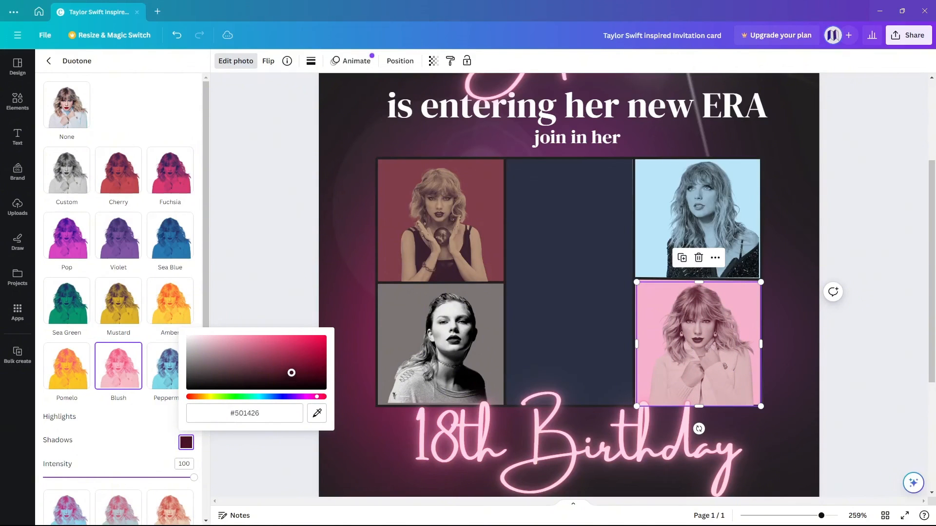
Step: Add the black sequin bodysuit cutout from the uploads and fit it inside the grid's central navy tile, aligned to the tile's bottom edge
left_click(293, 267)
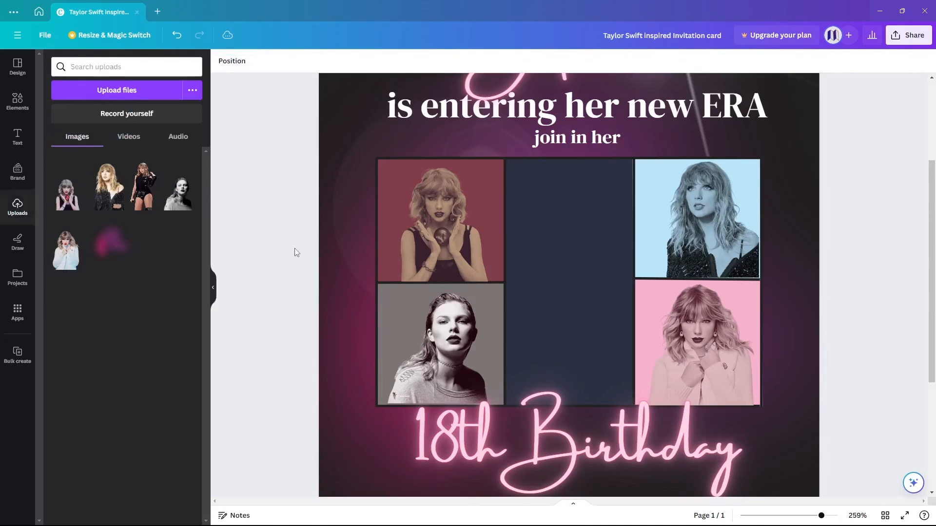
left_click(147, 191)
left_click_drag(451, 93, 571, 305)
left_click_drag(636, 372, 576, 264)
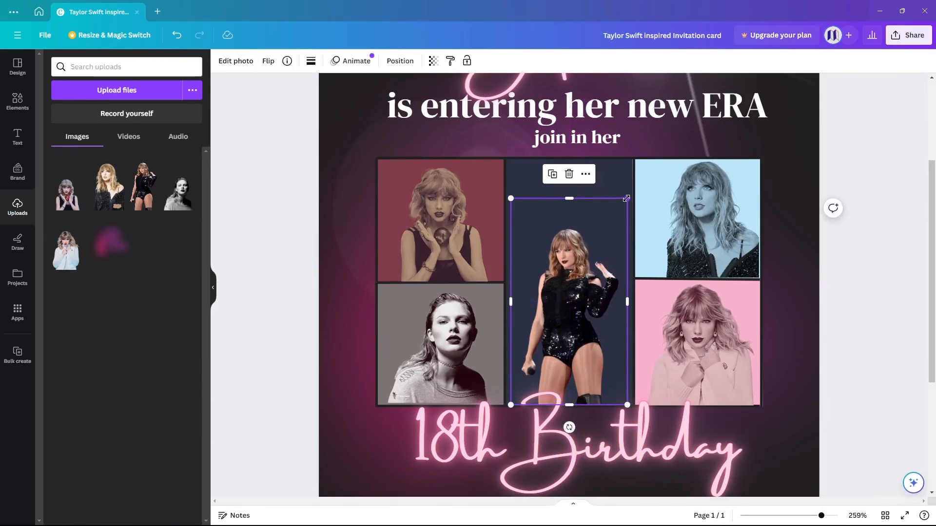
Step: Enlarge the bodysuit cutout until the head rises above the navy tile, centre it on the tile and open its photo editing options
left_click_drag(626, 198, 663, 134)
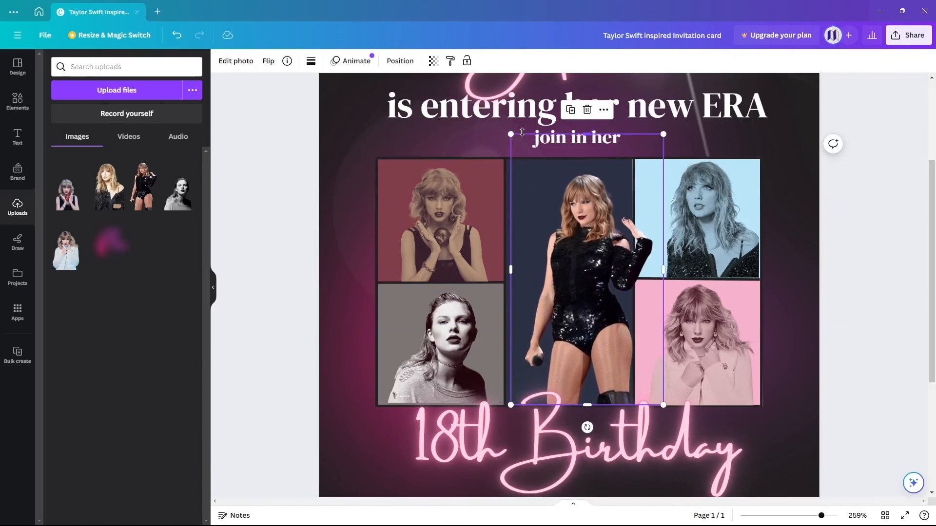
left_click_drag(522, 132, 505, 103)
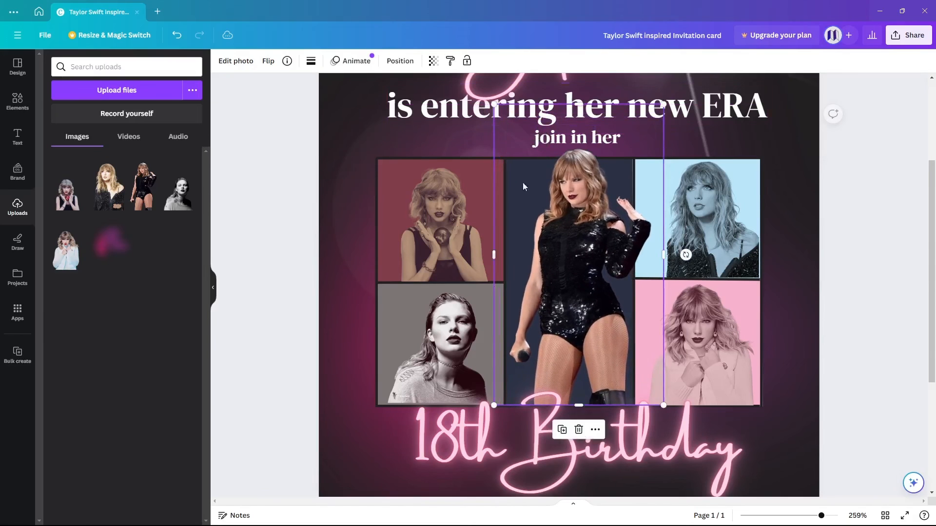
left_click_drag(578, 266, 567, 263)
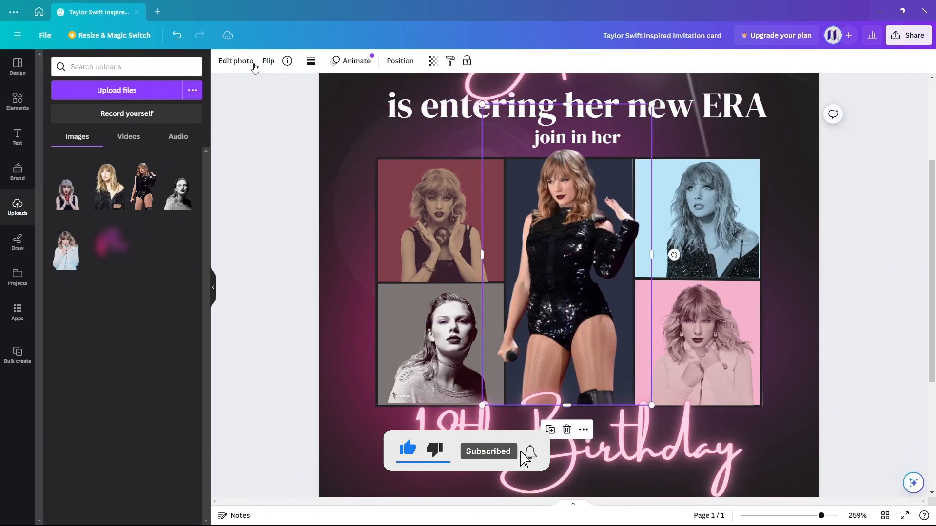
left_click(240, 62)
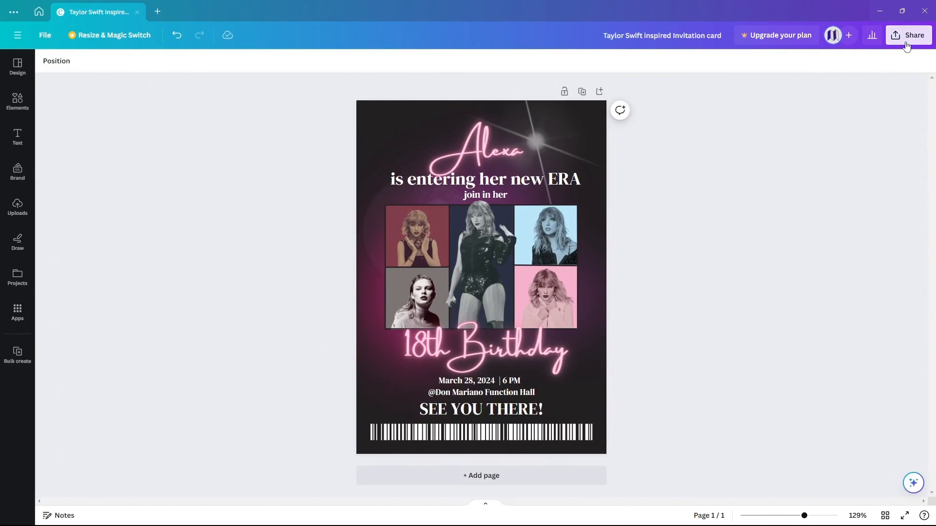
Step: Download the finished invitation design as a PNG file
left_click(906, 42)
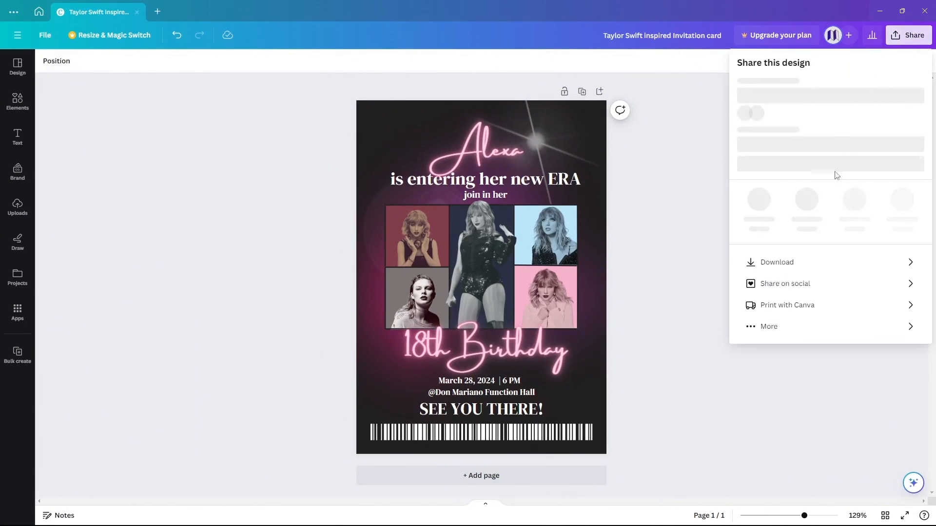
left_click(821, 262)
left_click(906, 106)
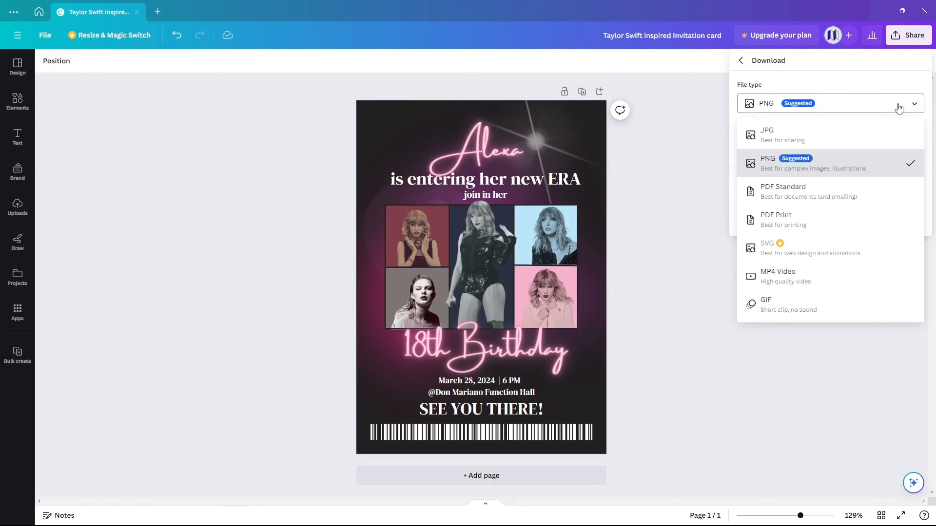
left_click(794, 167)
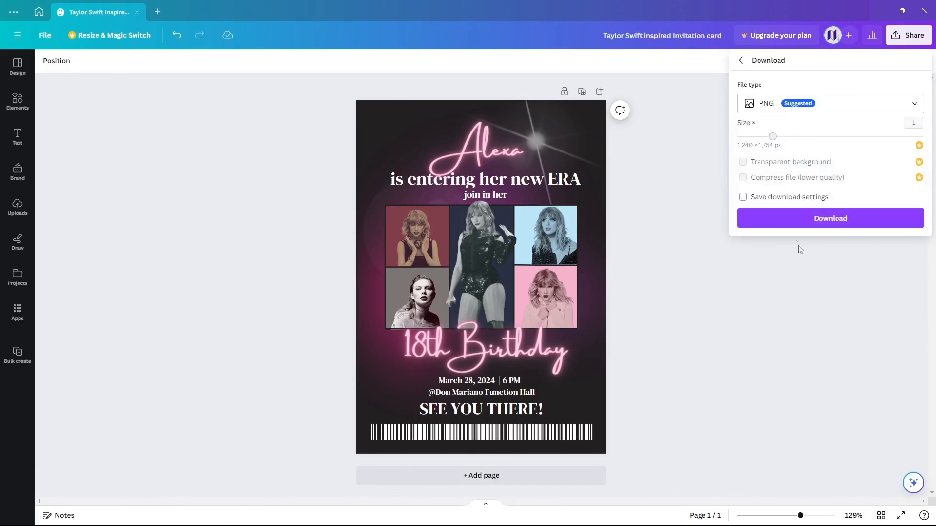
left_click(796, 220)
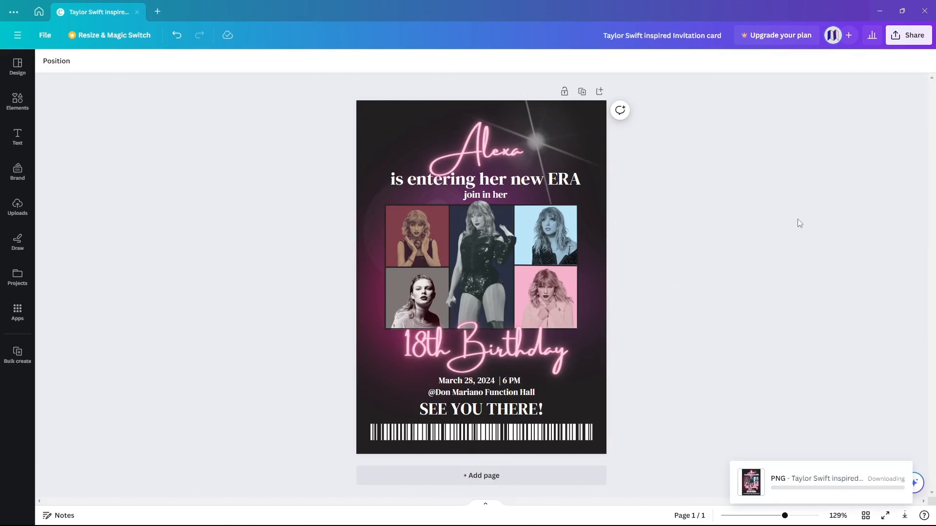